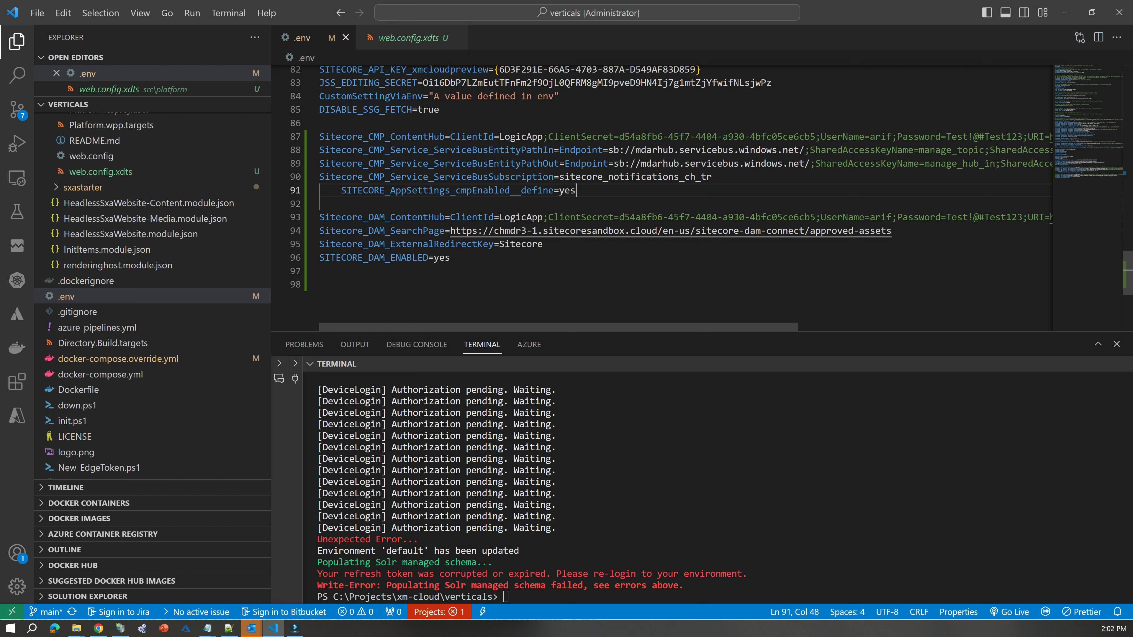
# Review the Sitecore CMP and DAM connector variable blocks at the end of the .env file.
pyautogui.scroll(2, 151, 290)
pyautogui.moveTo(575, 191); pyautogui.dragTo(318, 137)
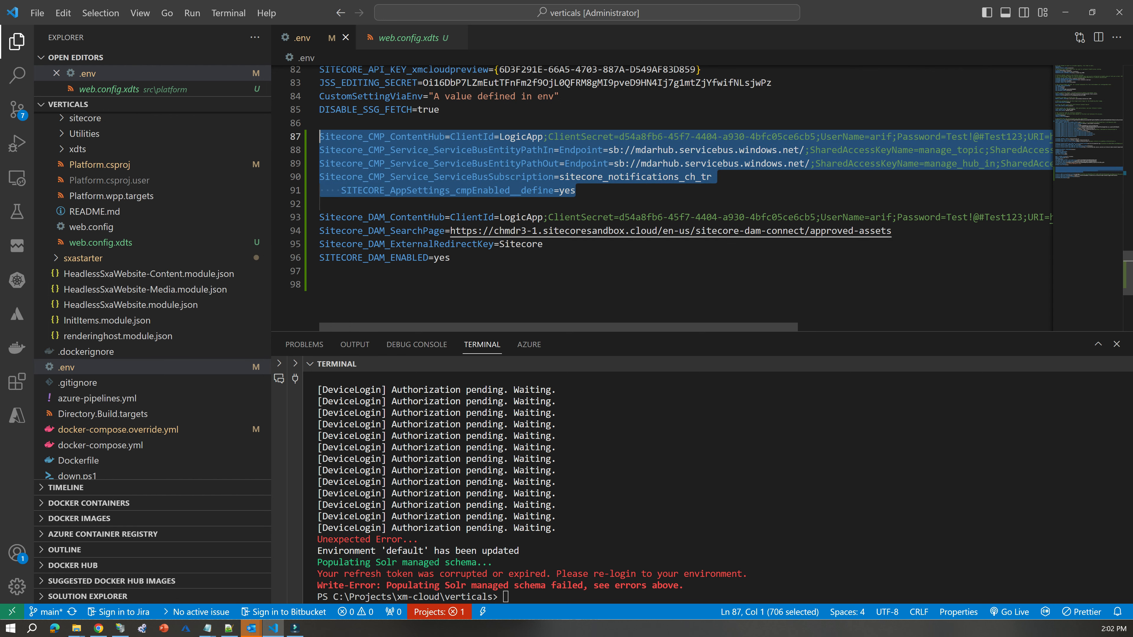
pyautogui.moveTo(450, 258); pyautogui.dragTo(320, 123)
# Switch to Chrome, reload the Content Hub home page, and return to the Sitecore Content Editor page.
pyautogui.click(1065, 12)
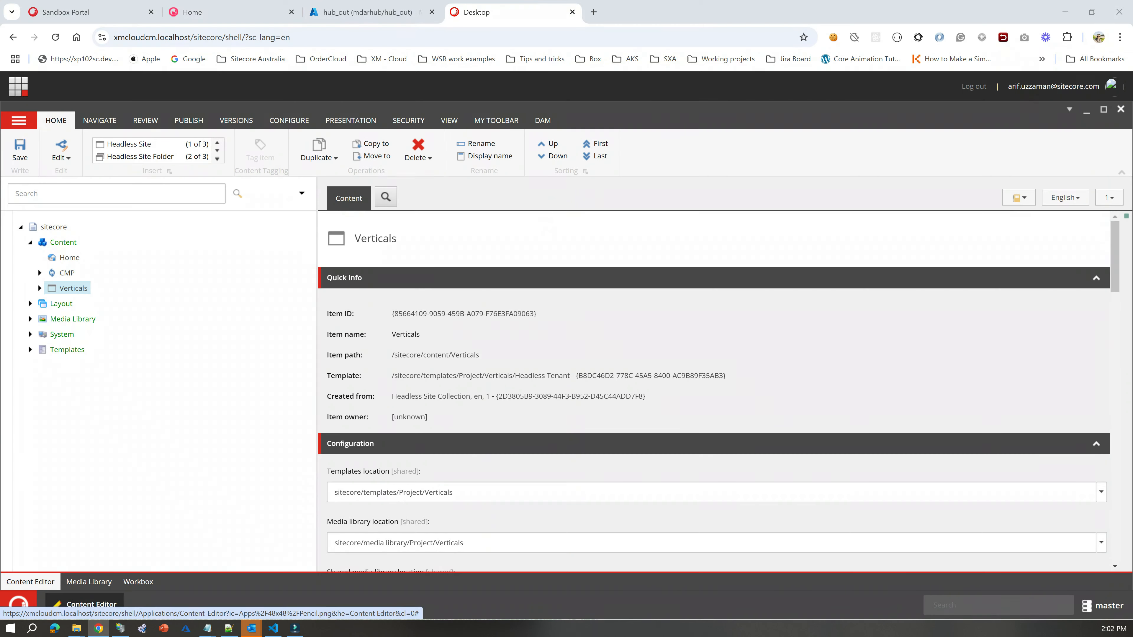
pyautogui.click(210, 12)
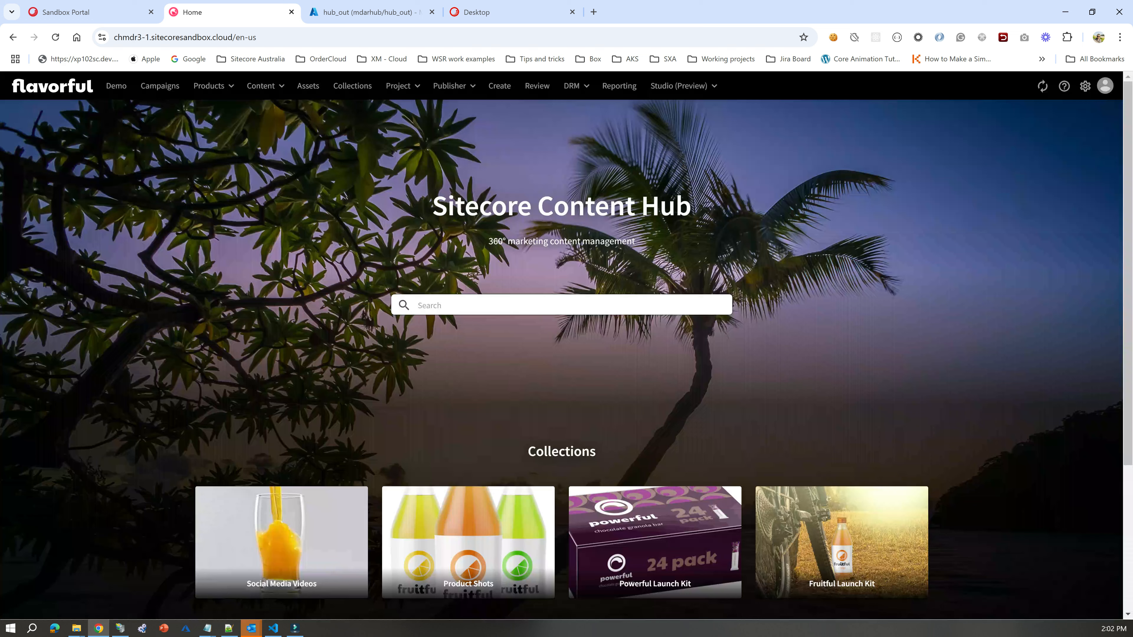
pyautogui.click(55, 38)
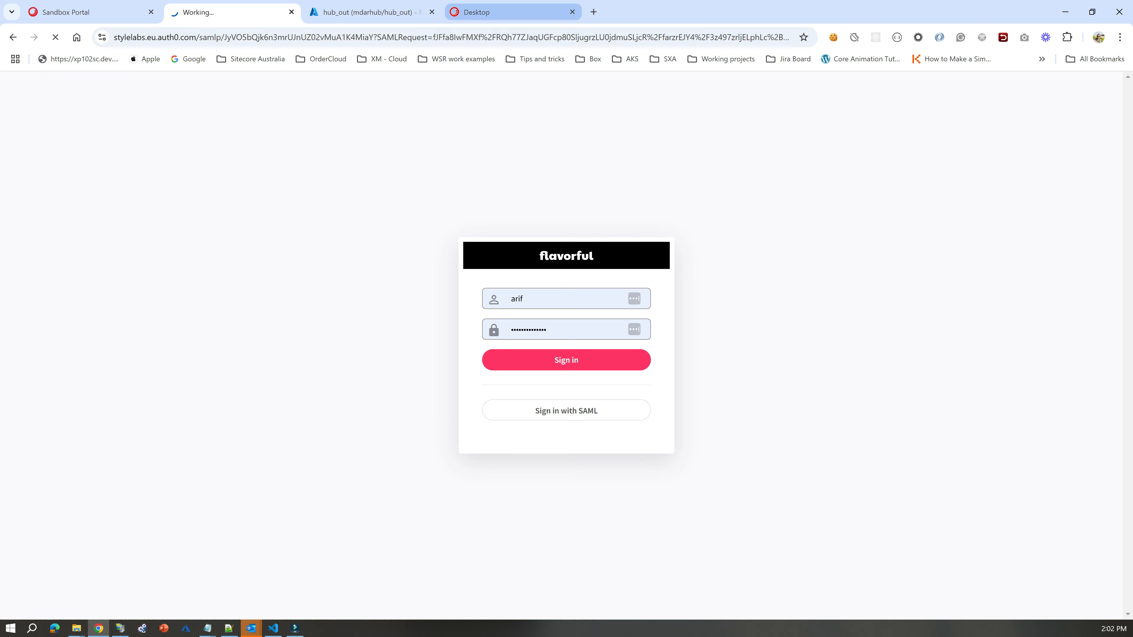
pyautogui.click(504, 12)
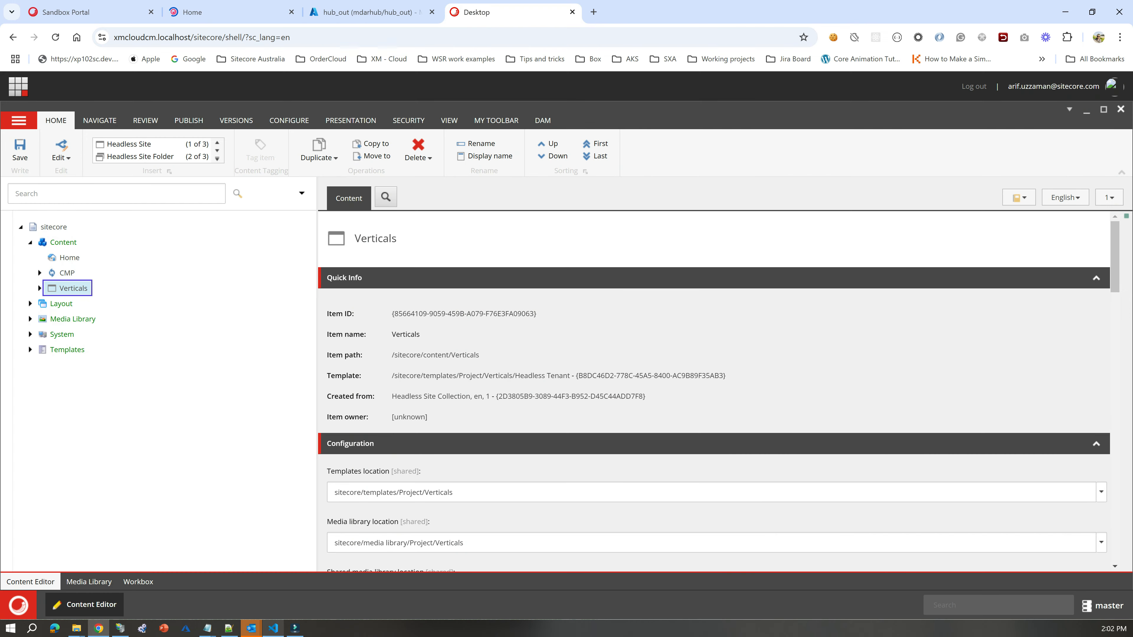
# Switch to Visual Studio Code and examine the SITECORE_AppSettings_cmpEnabled__define and SITECORE_DAM_ENABLED variables in the .env file.
pyautogui.click(273, 628)
pyautogui.click(580, 285)
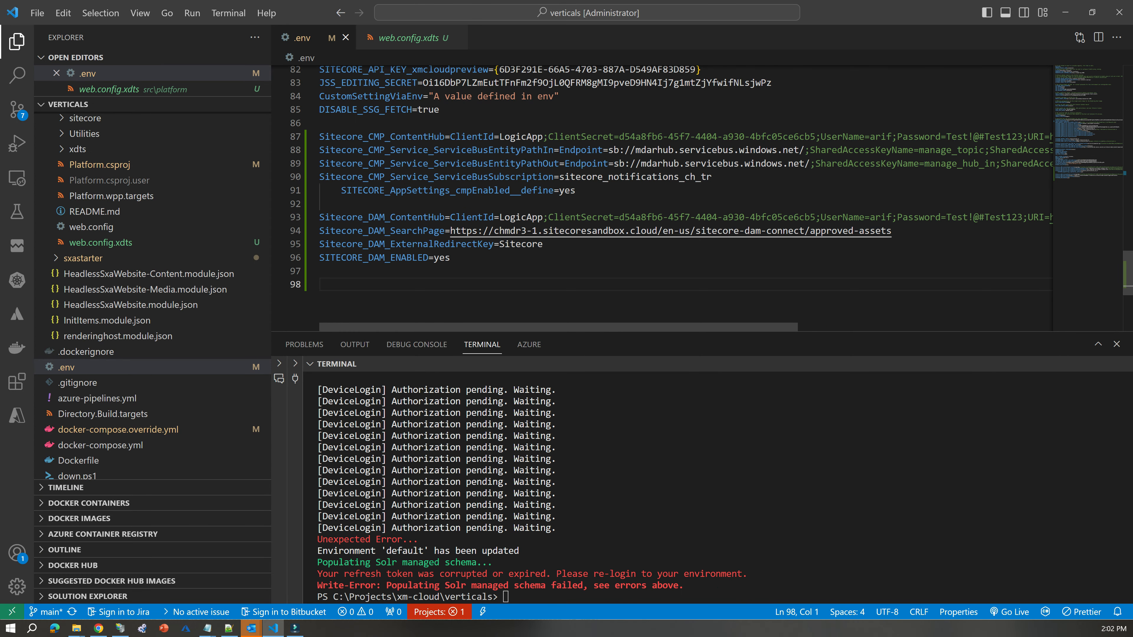
pyautogui.scroll(3, 660, 196)
pyautogui.scroll(-5, 660, 197)
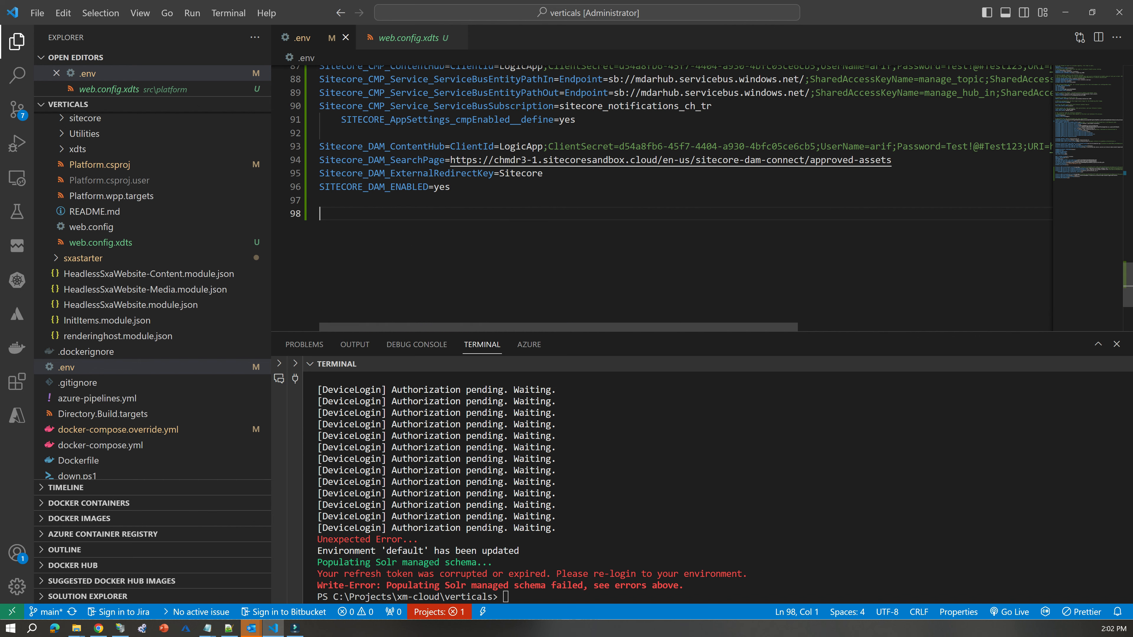
pyautogui.scroll(2, 660, 197)
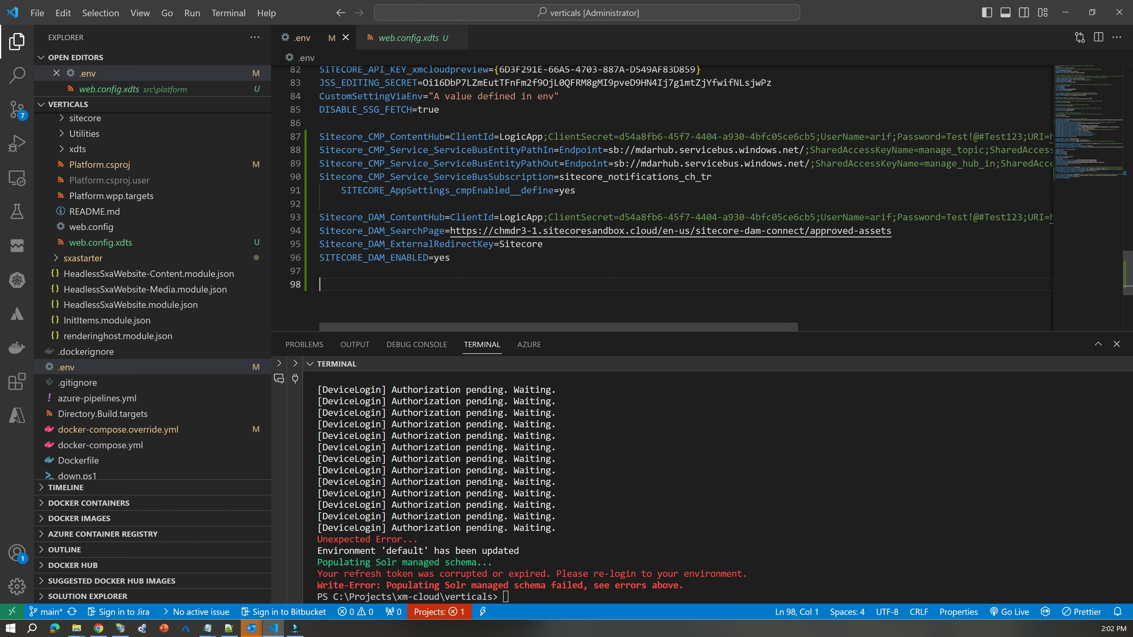
pyautogui.doubleClick(446, 191)
pyautogui.doubleClick(383, 258)
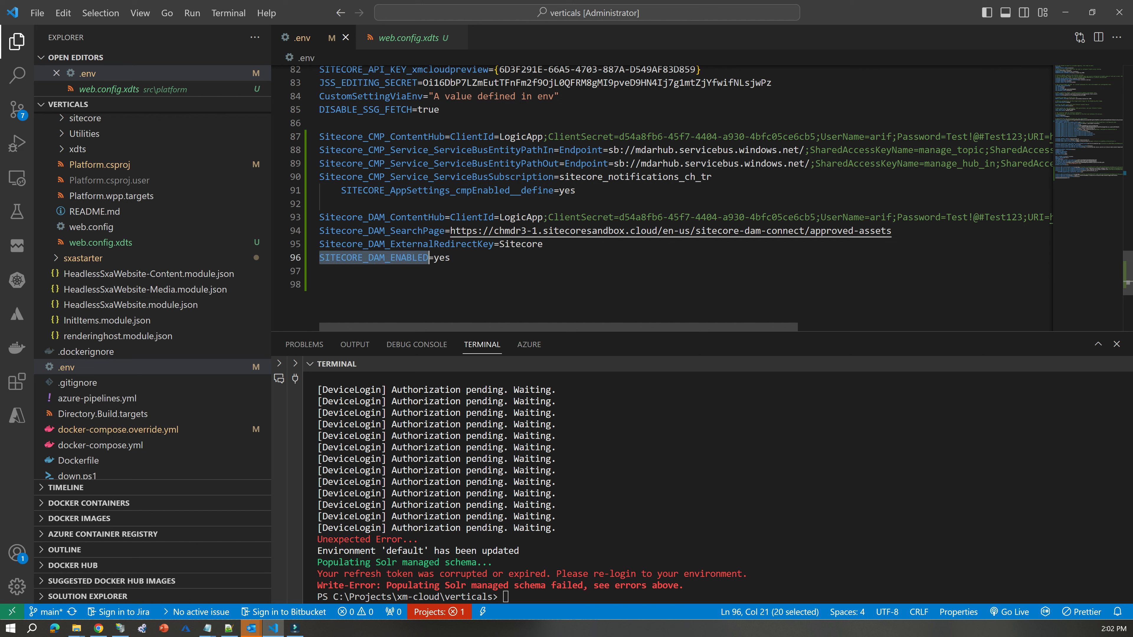
# Examine the client ID and client secret parts of the Sitecore_CMP_ContentHub connection string.
pyautogui.doubleClick(383, 137)
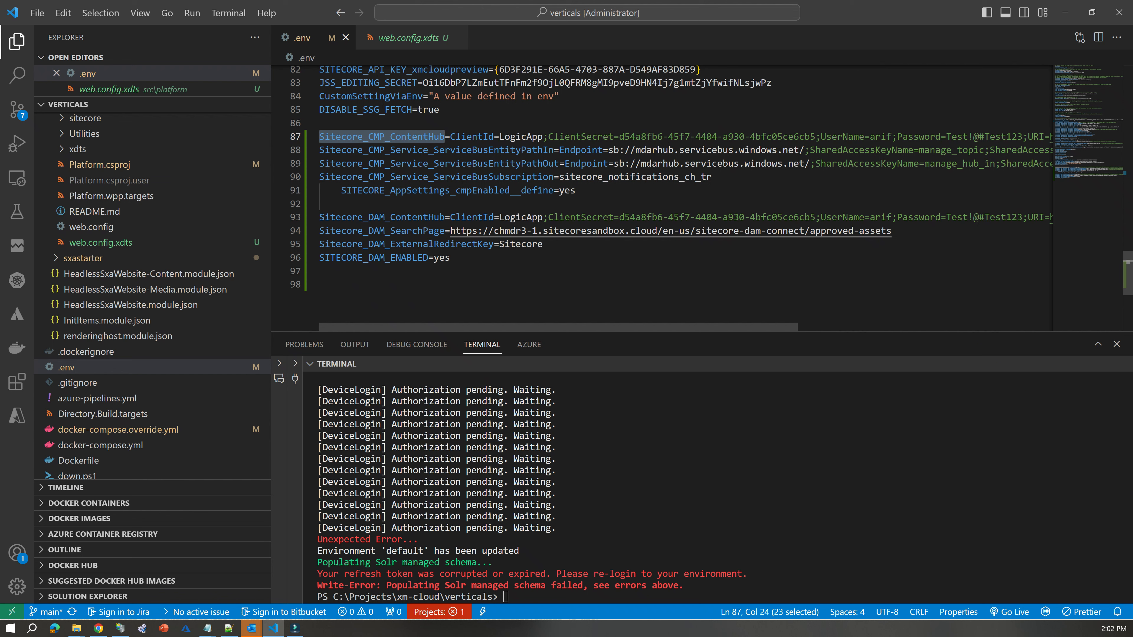
pyautogui.doubleClick(471, 137)
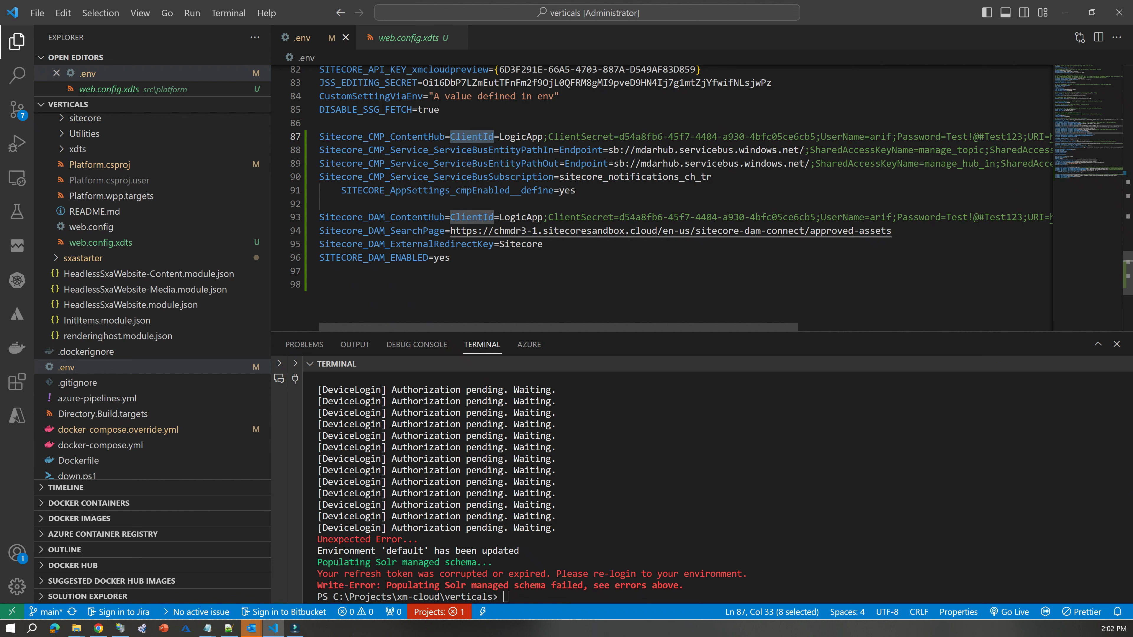
pyautogui.doubleClick(521, 137)
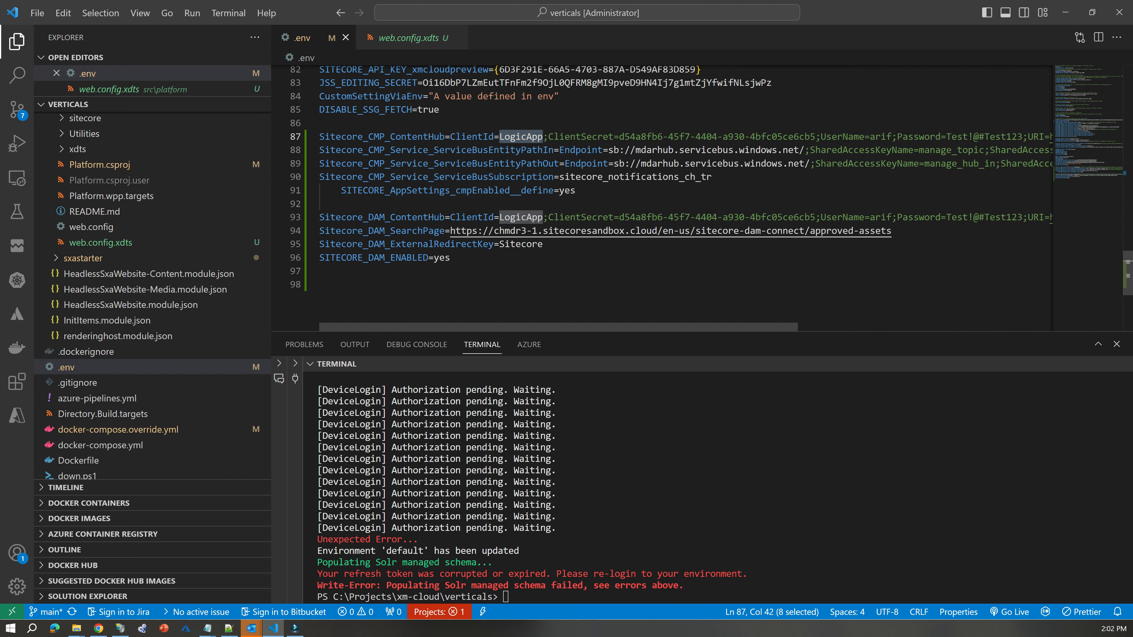
pyautogui.doubleClick(580, 137)
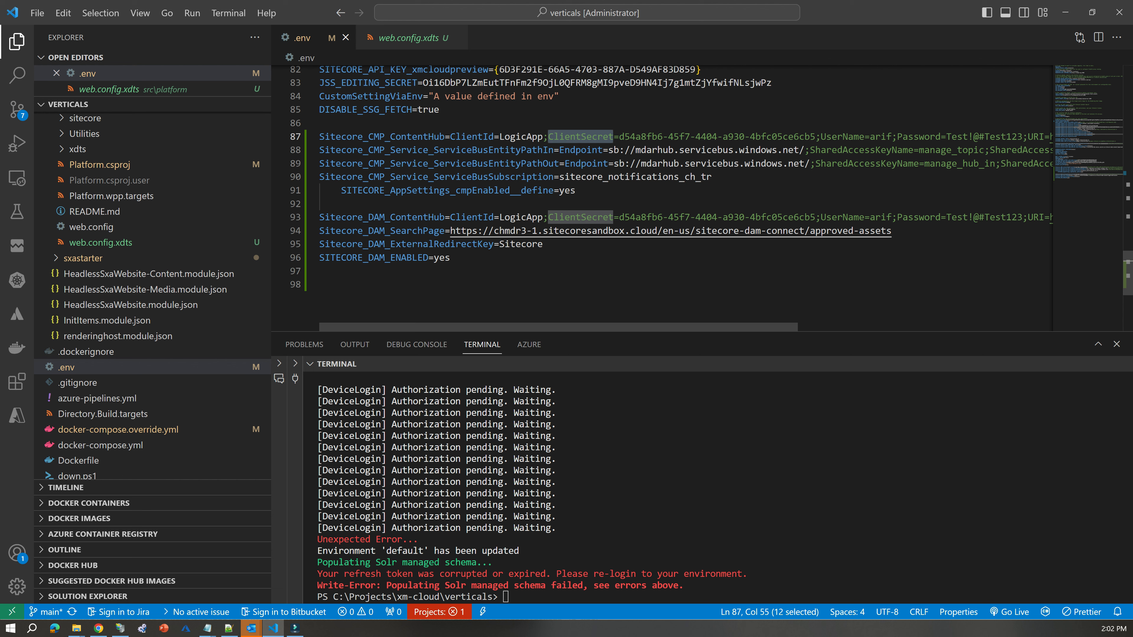
# Examine the entity path in Sitecore_CMP_Service_ServiceBusEntityPathIn and the subscription name in Sitecore_CMP_Service_ServiceBusSubscription.
pyautogui.doubleClick(473, 150)
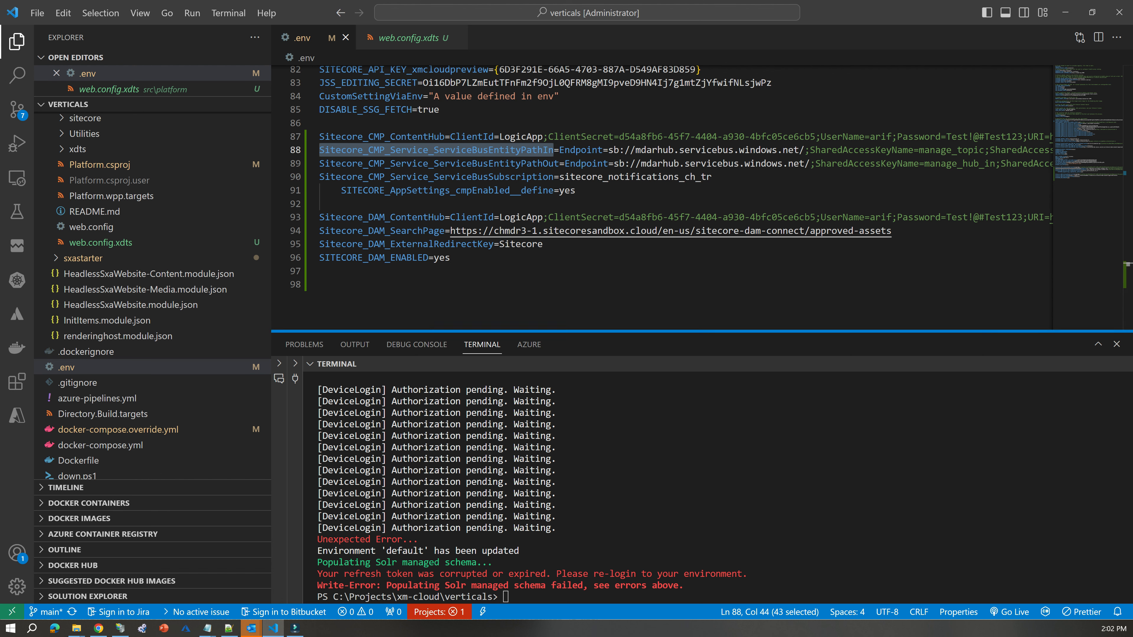
pyautogui.hscroll(5, 686, 199)
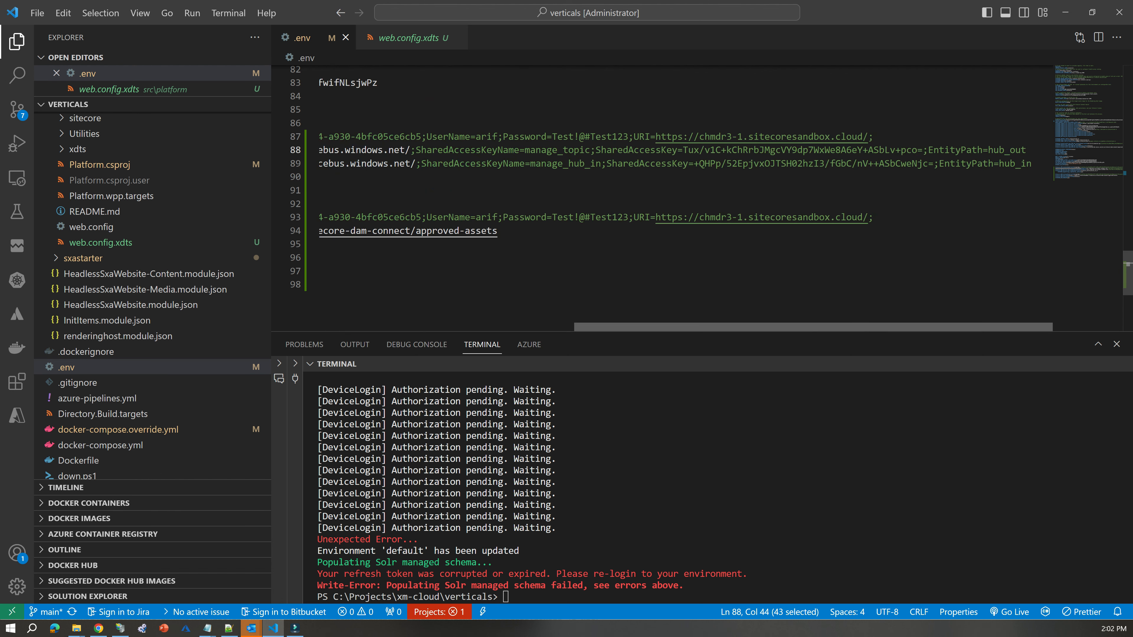
pyautogui.doubleClick(1004, 150)
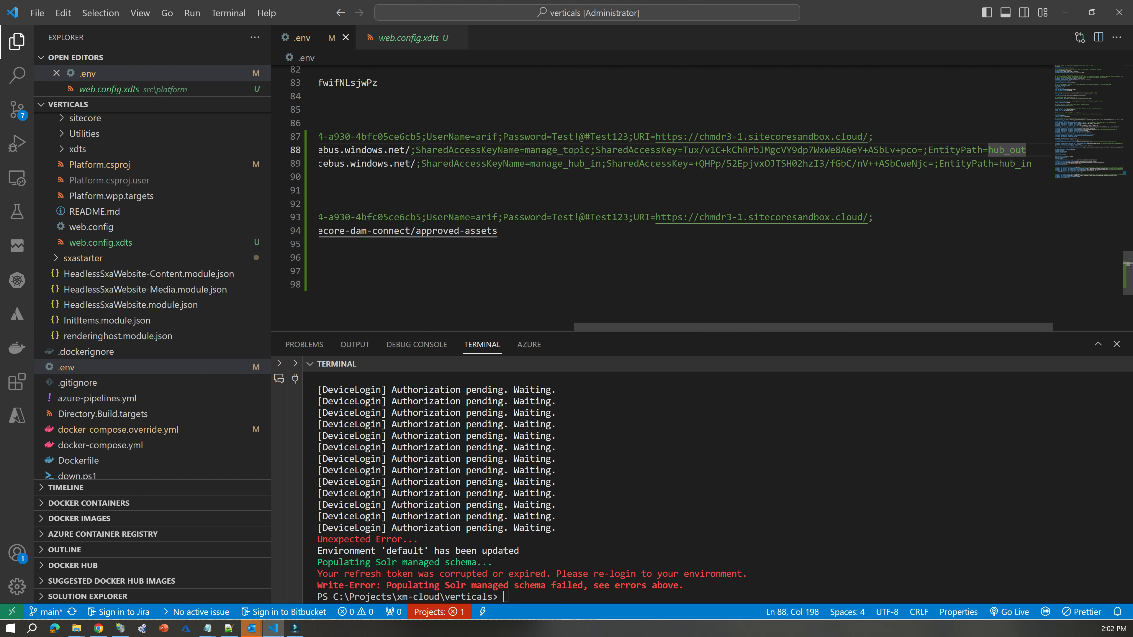
pyautogui.hscroll(-5, 685, 199)
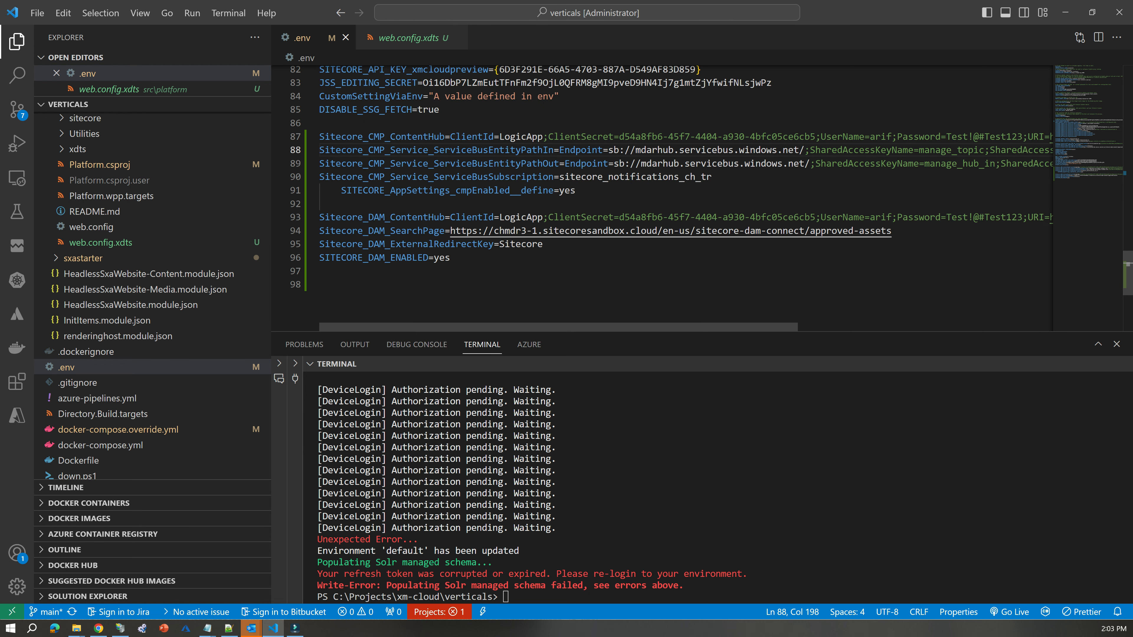
pyautogui.doubleClick(436, 177)
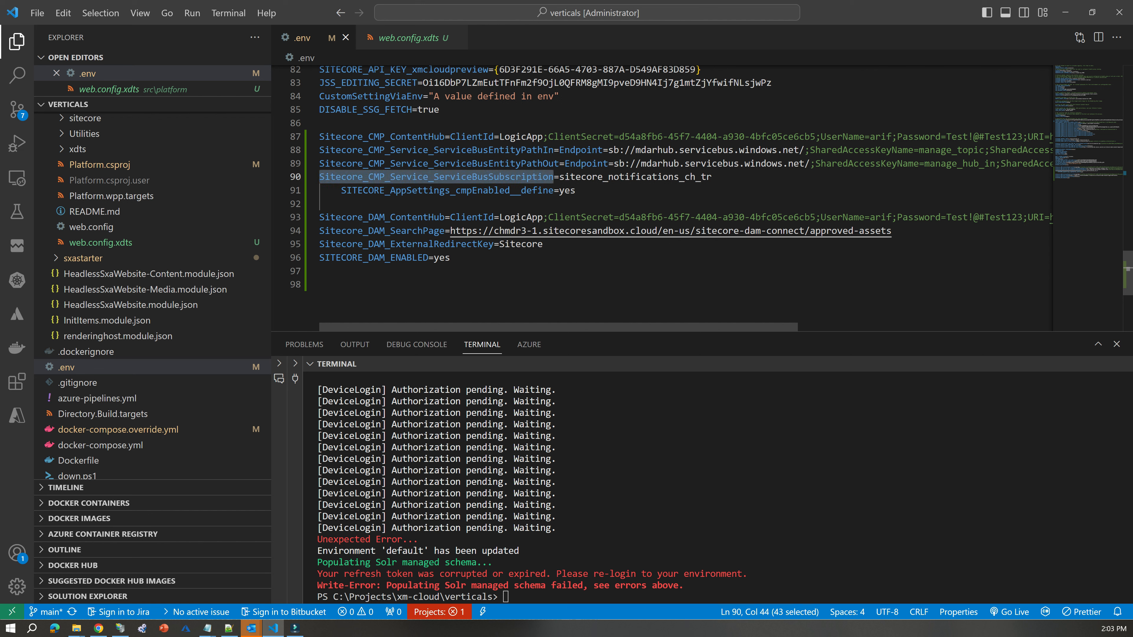
pyautogui.doubleClick(669, 177)
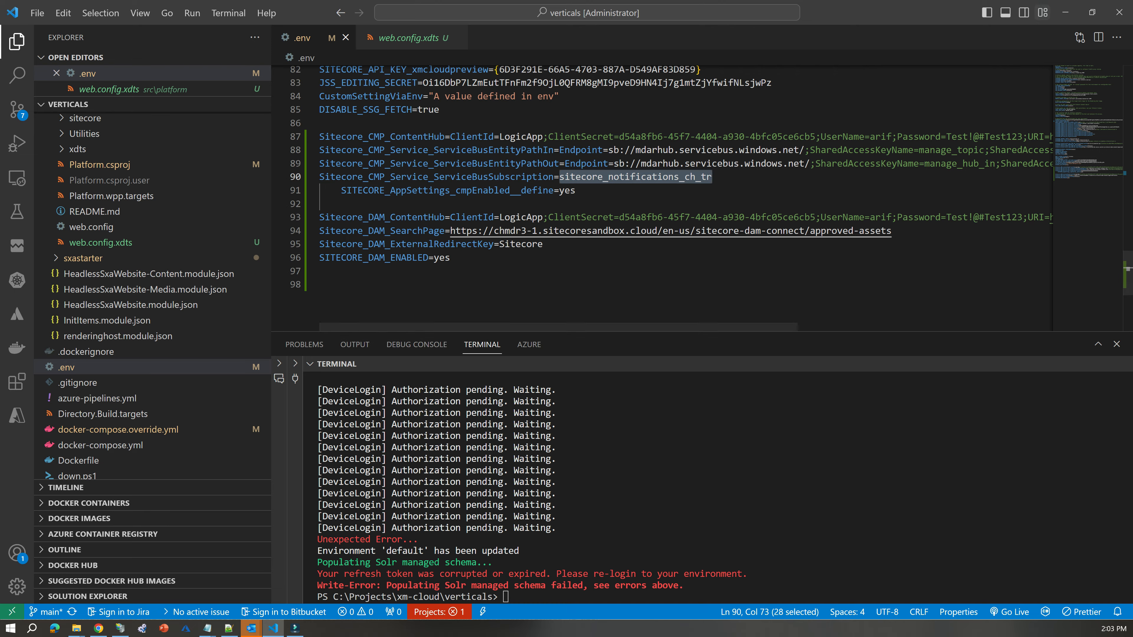
# Switch to the Azure portal in Chrome and open the topics list of the mdarhub Service Bus namespace.
pyautogui.click(1065, 12)
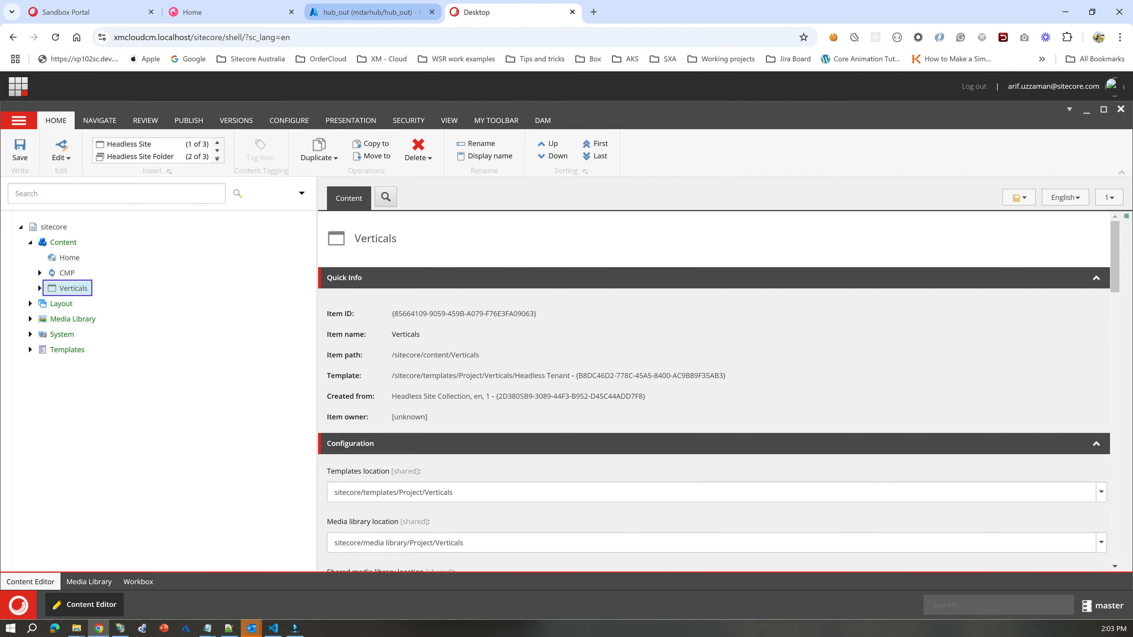
pyautogui.click(366, 12)
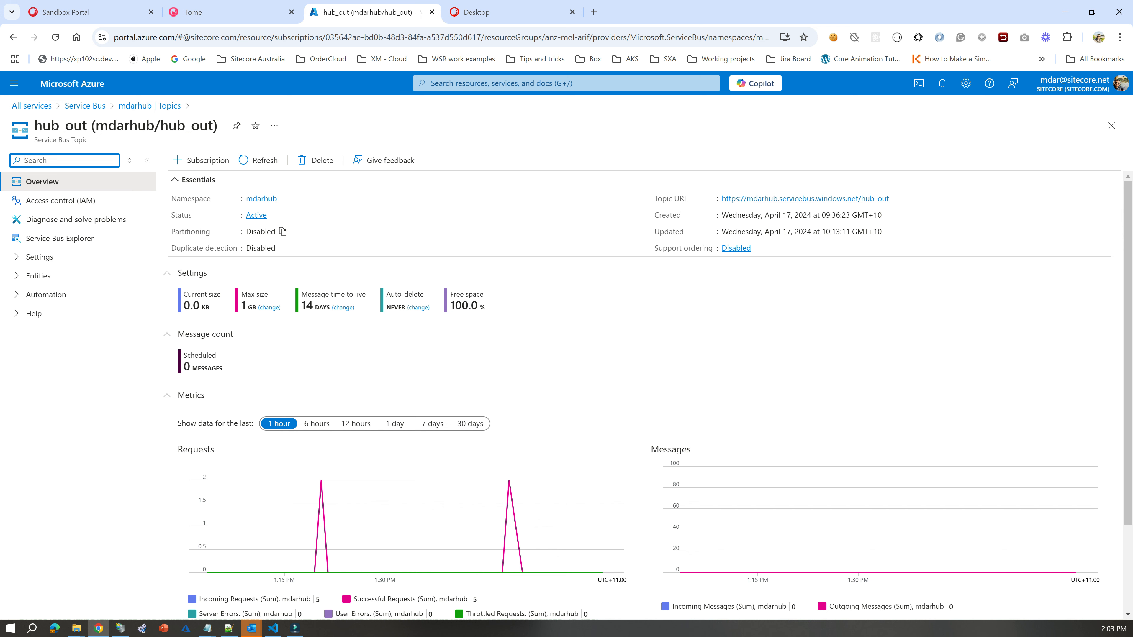
pyautogui.click(85, 106)
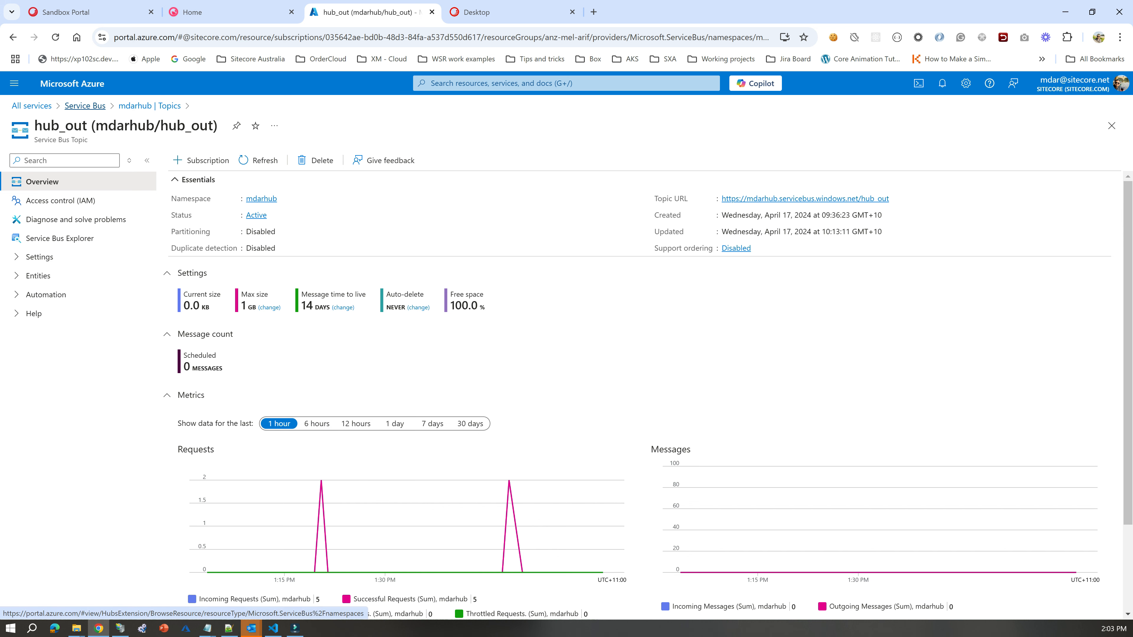
pyautogui.click(59, 310)
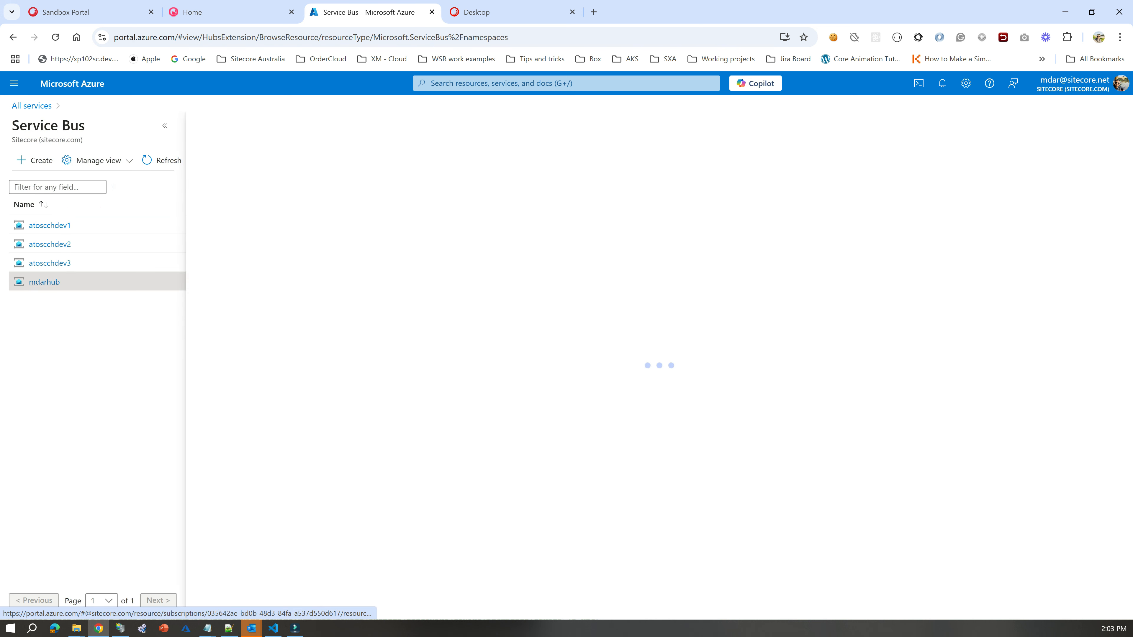
pyautogui.scroll(-3, 268, 347)
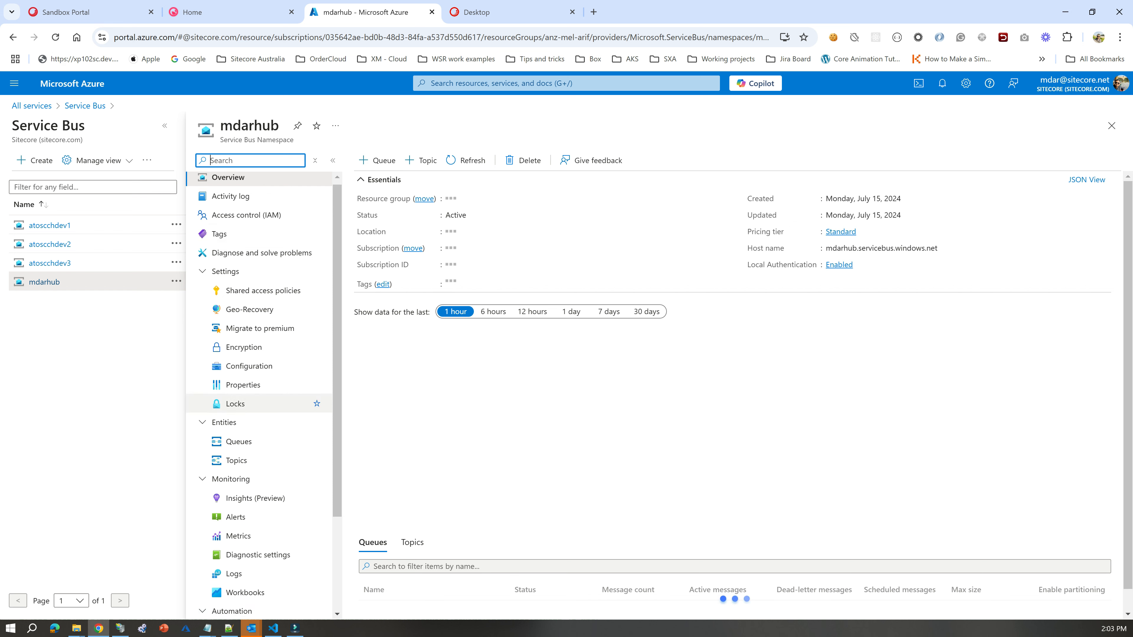
pyautogui.click(236, 347)
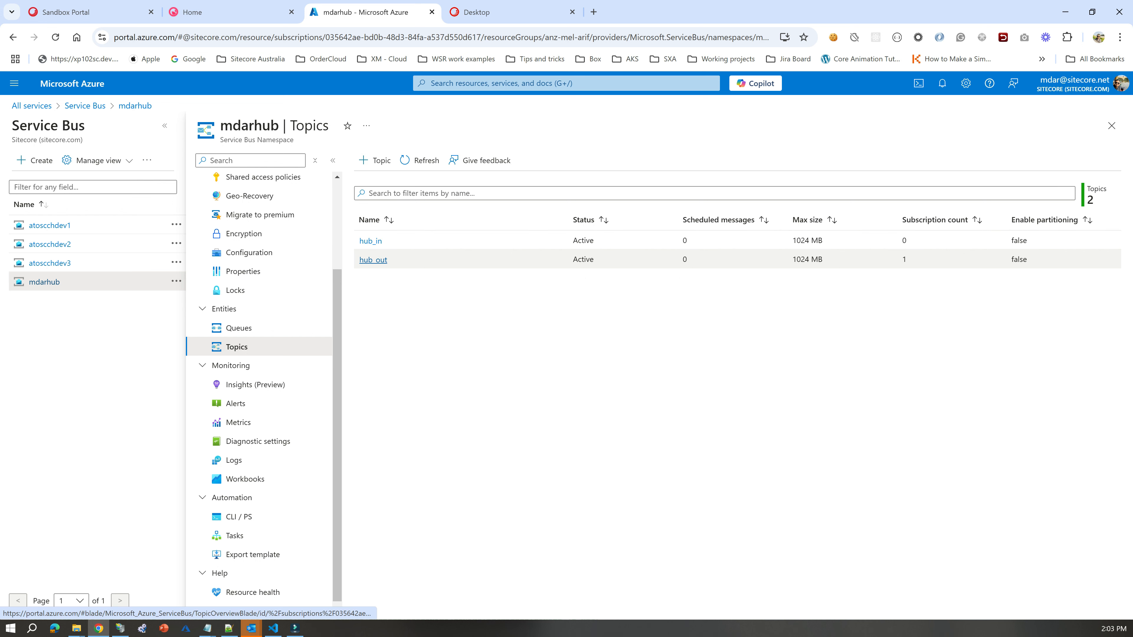
# Open the hub_out topic's subscriptions and highlight the sitecore_notifications_ch_tr subscription name.
pyautogui.click(373, 260)
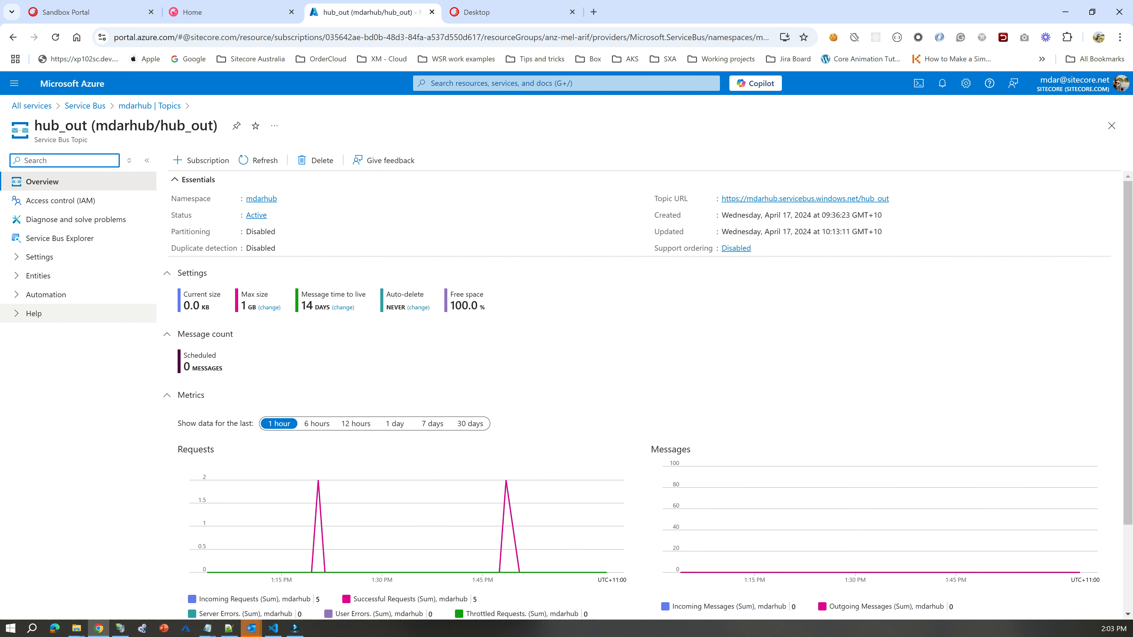
pyautogui.click(129, 160)
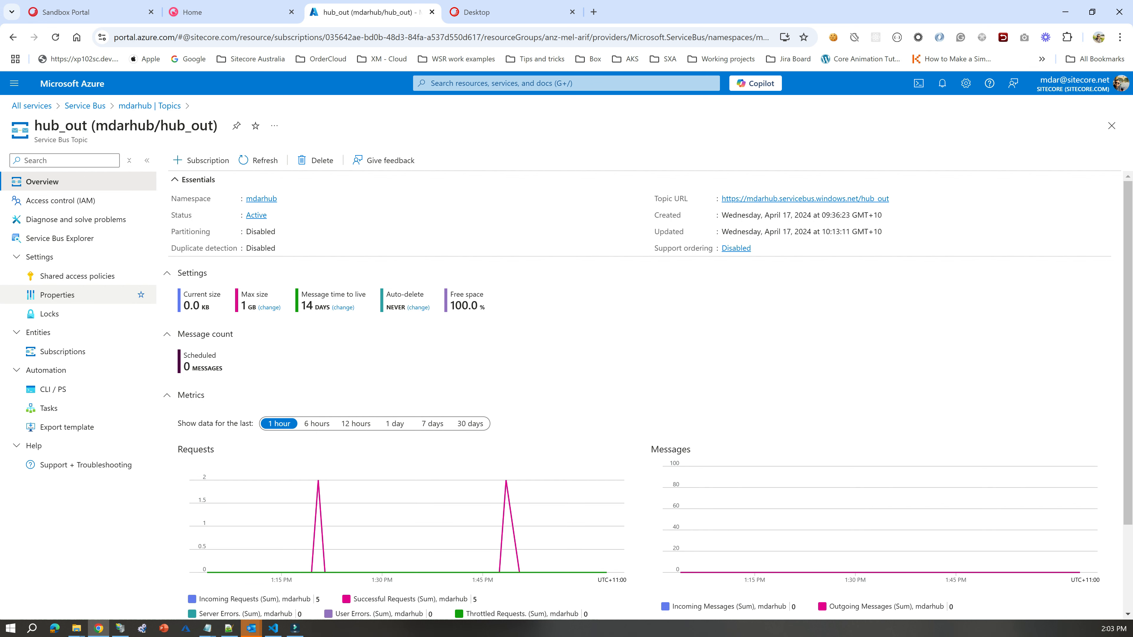
pyautogui.click(62, 351)
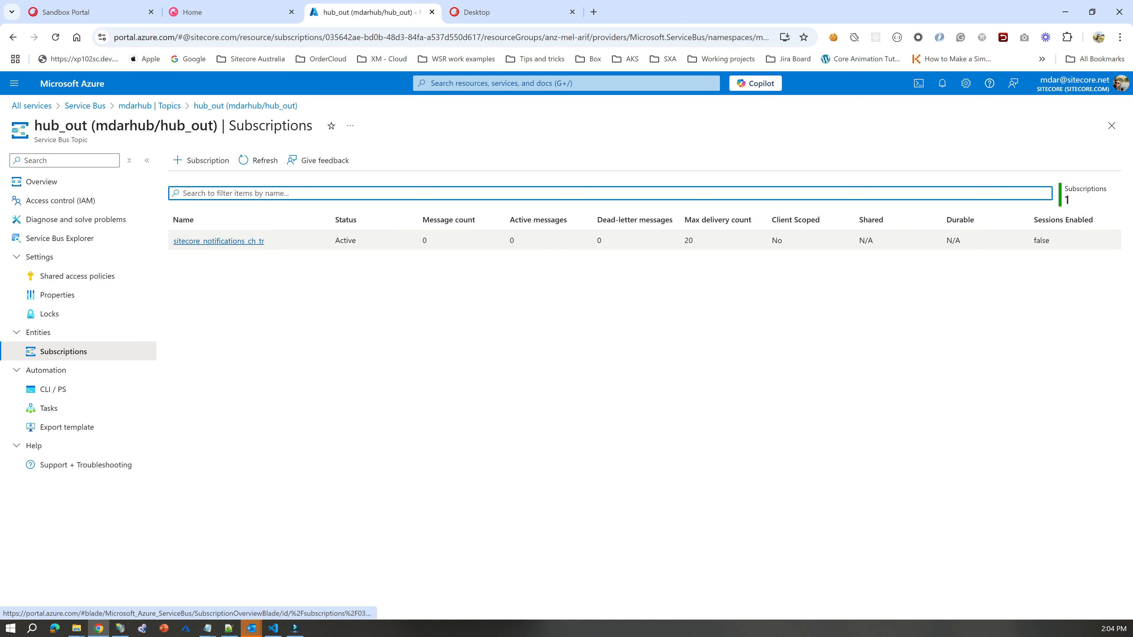
pyautogui.moveTo(267, 241); pyautogui.dragTo(166, 242)
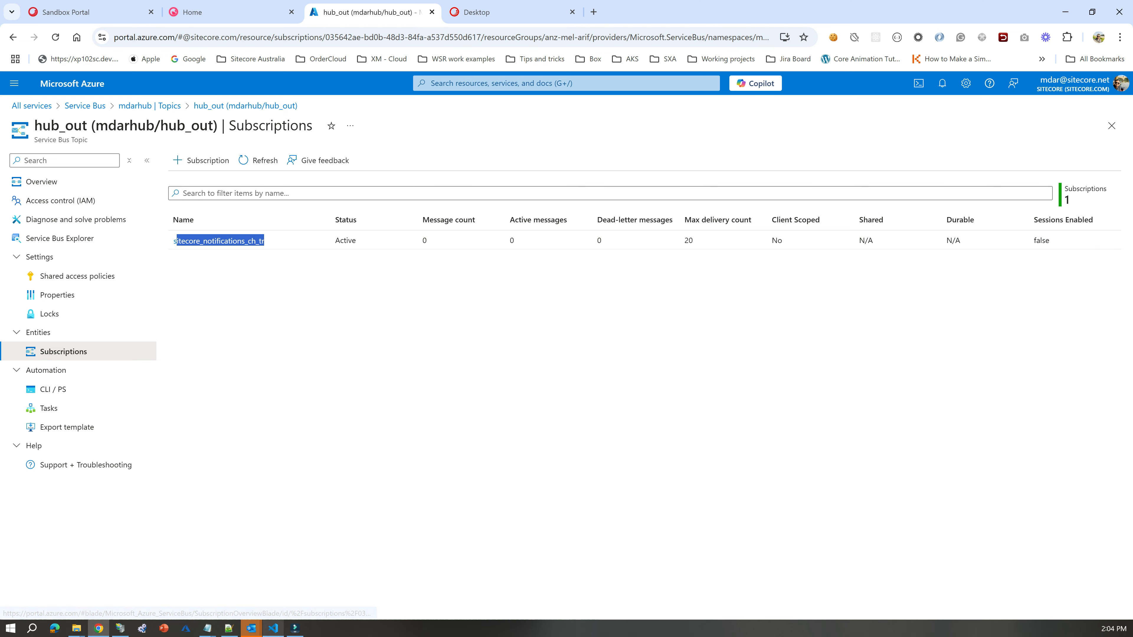
# Switch to Visual Studio Code and locate the Sitecore_CMP_Service_ServiceBusEntityPathIn variable in the .env file.
pyautogui.click(273, 629)
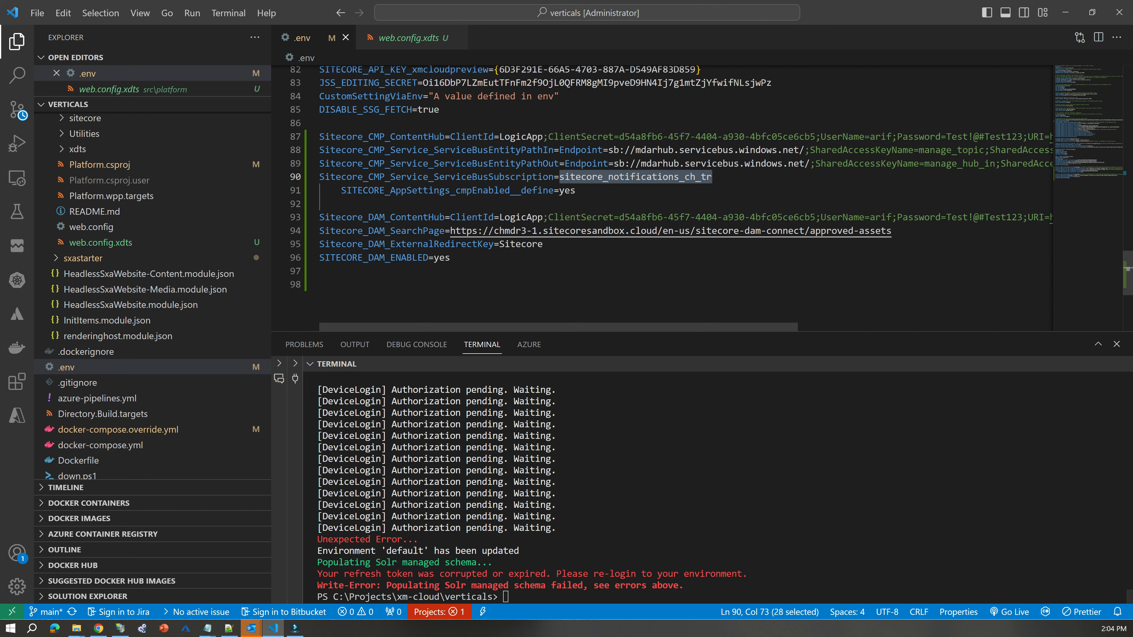
pyautogui.click(320, 204)
pyautogui.click(522, 150)
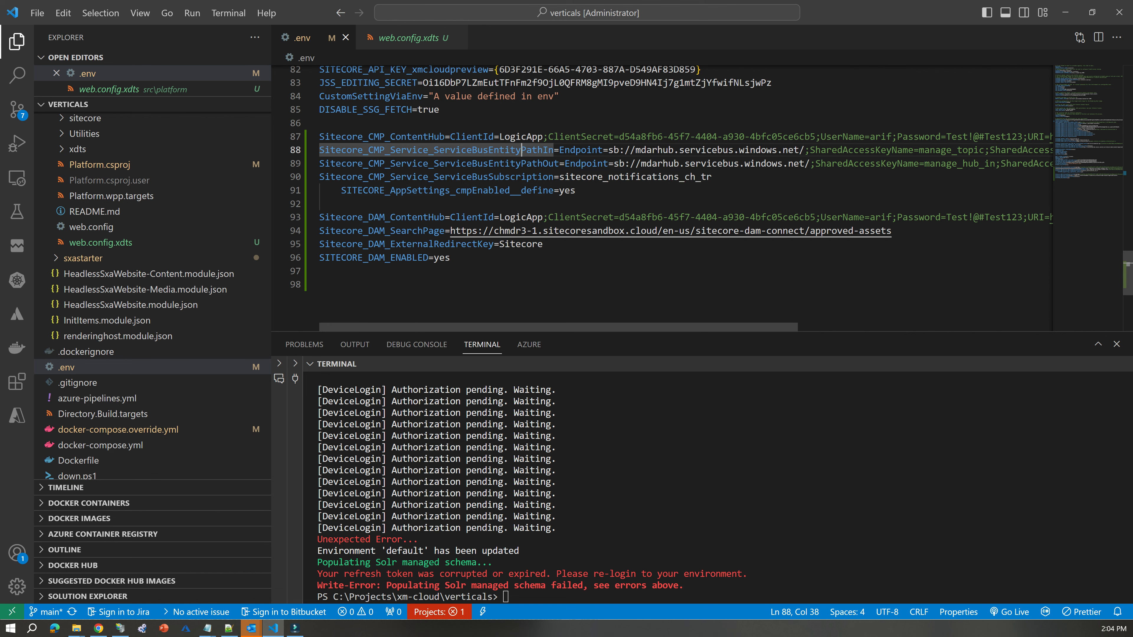
# Return to the Azure portal and open the manage_hub_in shared access policy of the hub_in topic.
pyautogui.click(1065, 13)
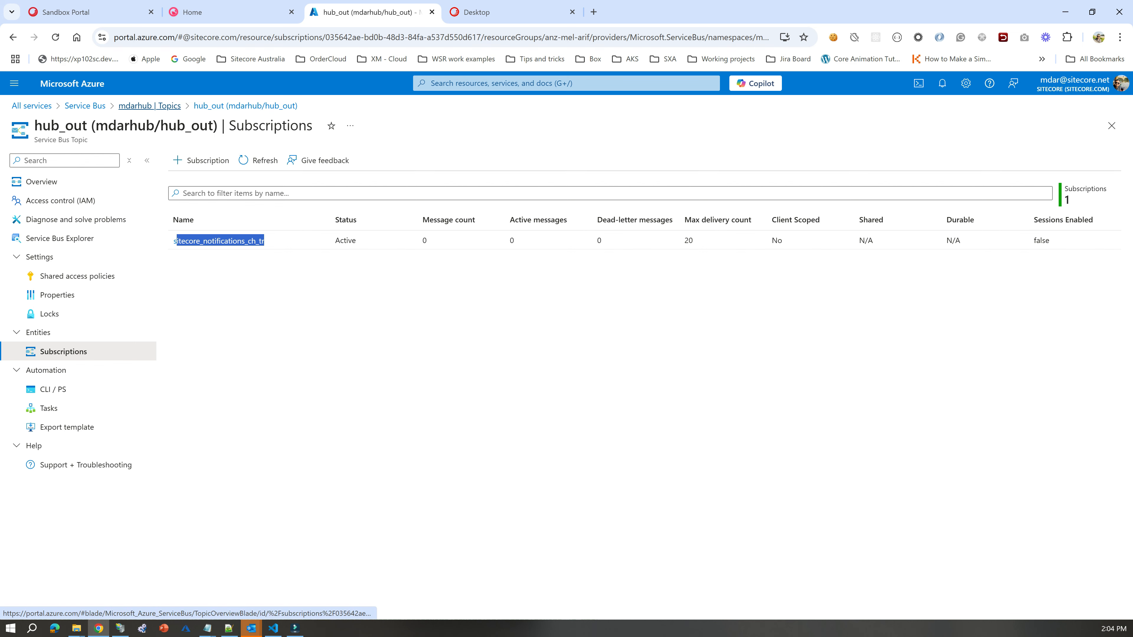
pyautogui.click(149, 105)
pyautogui.click(371, 241)
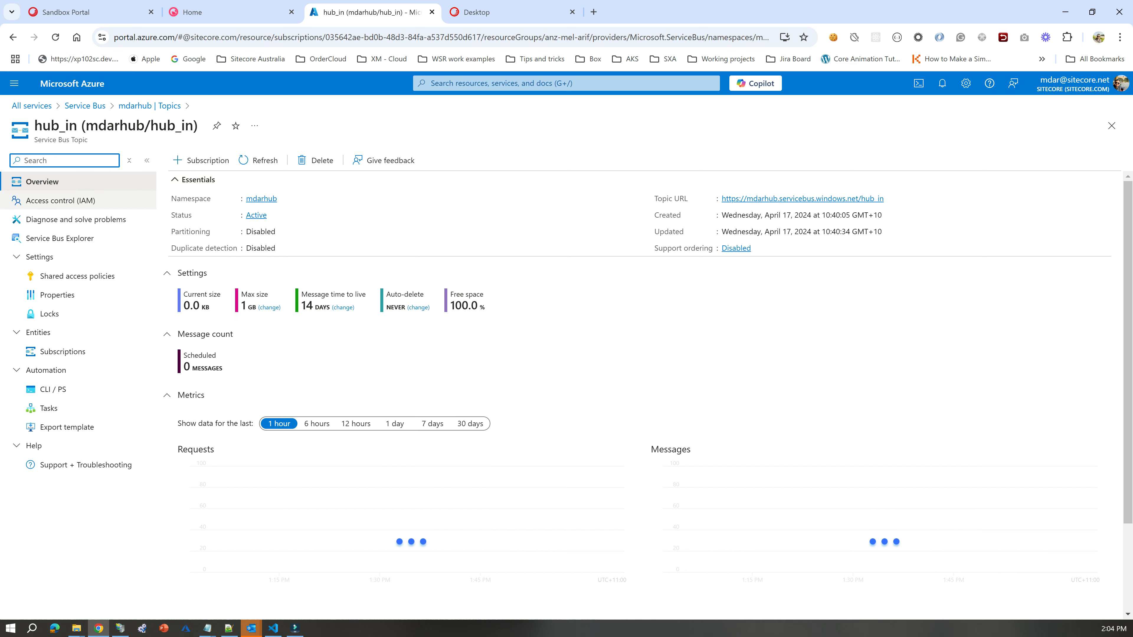
pyautogui.click(78, 276)
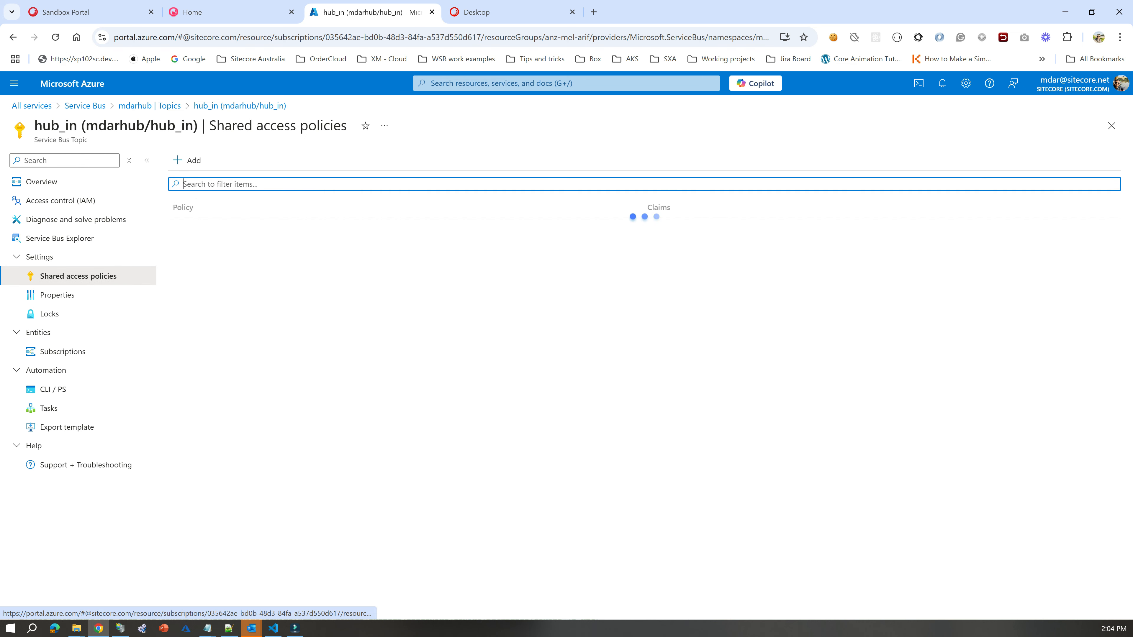
pyautogui.click(214, 228)
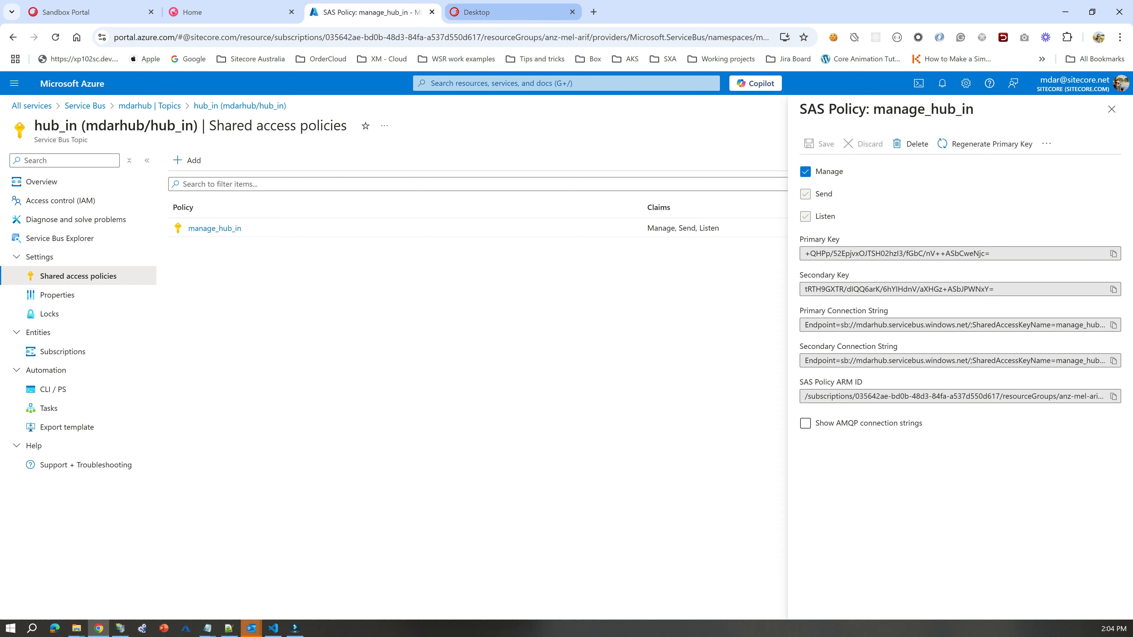
# Switch to Visual Studio Code and highlight the Sitecore_CMP_ContentHub variable name in the .env file.
pyautogui.click(273, 629)
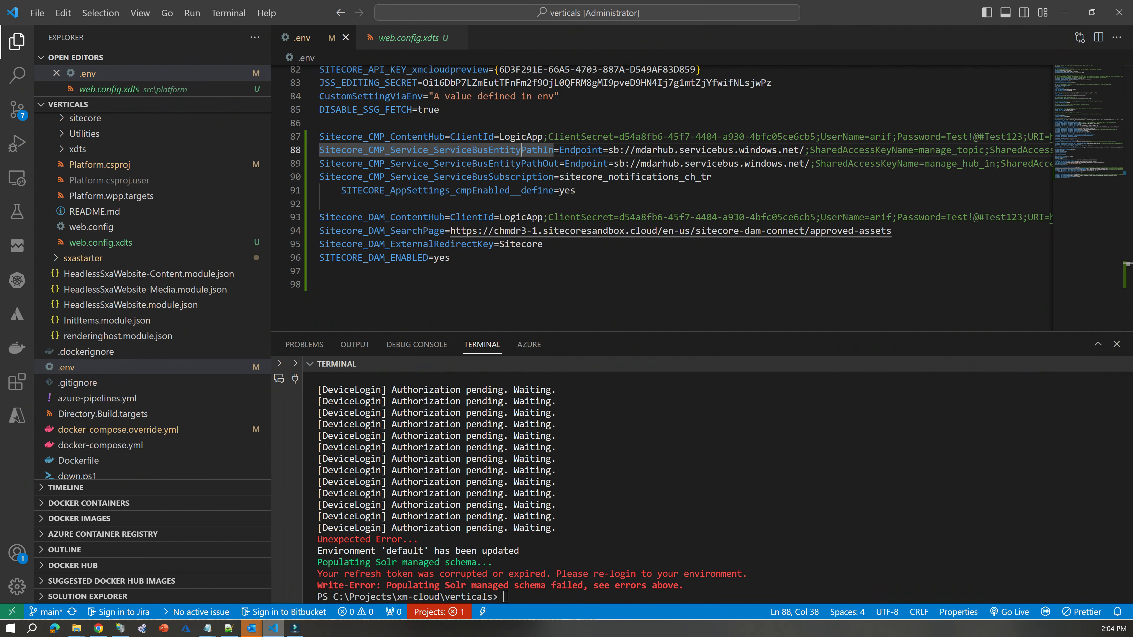
pyautogui.click(319, 285)
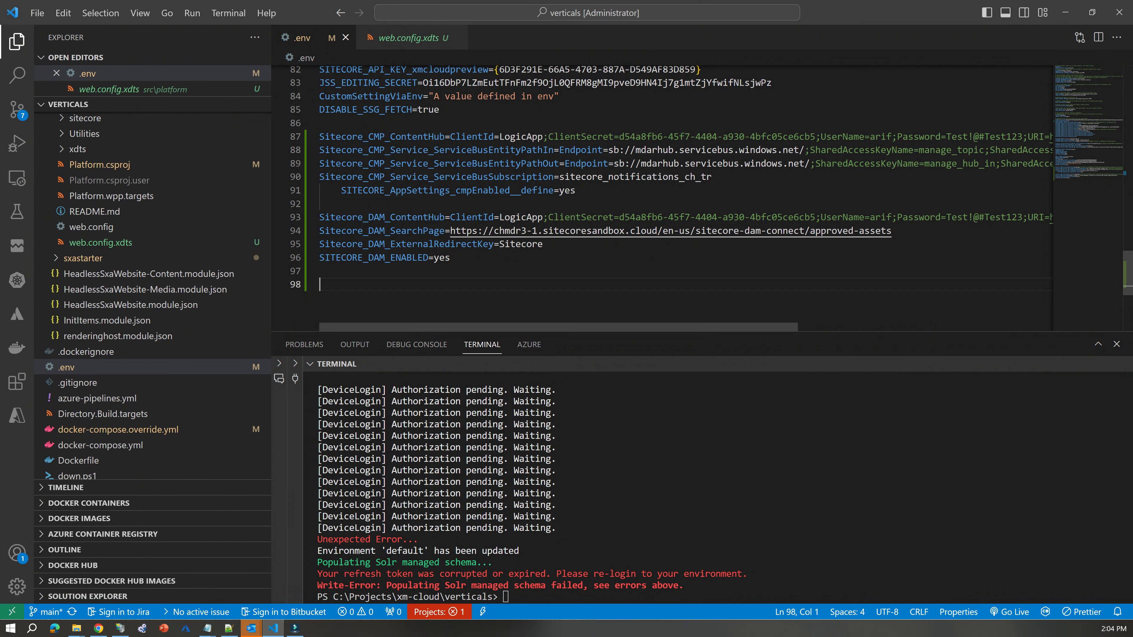
pyautogui.click(450, 258)
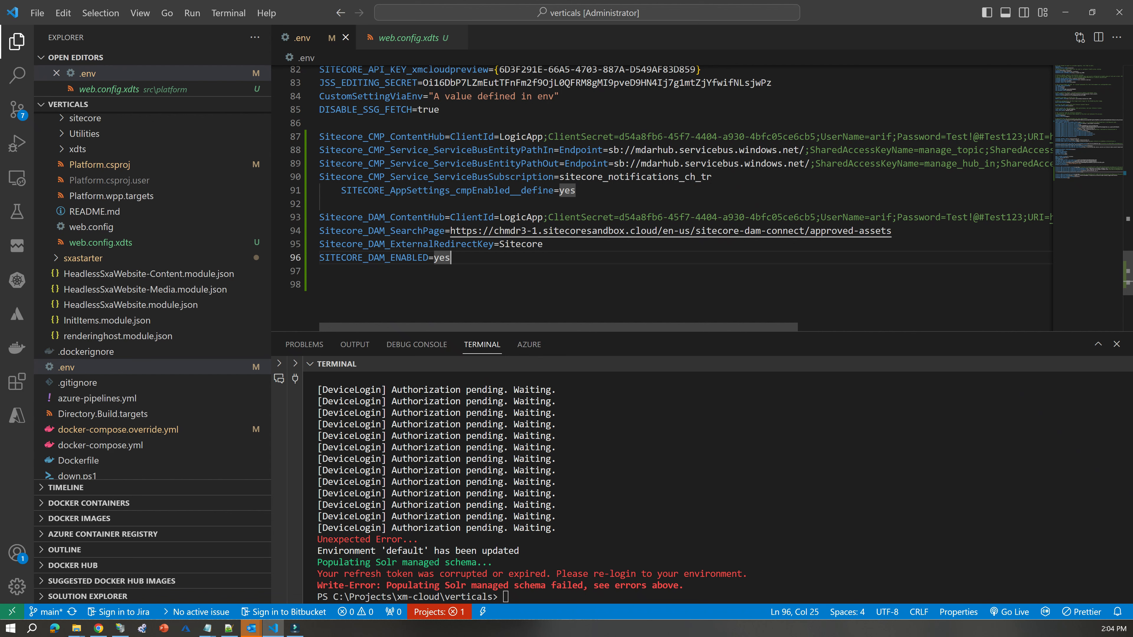
pyautogui.doubleClick(383, 137)
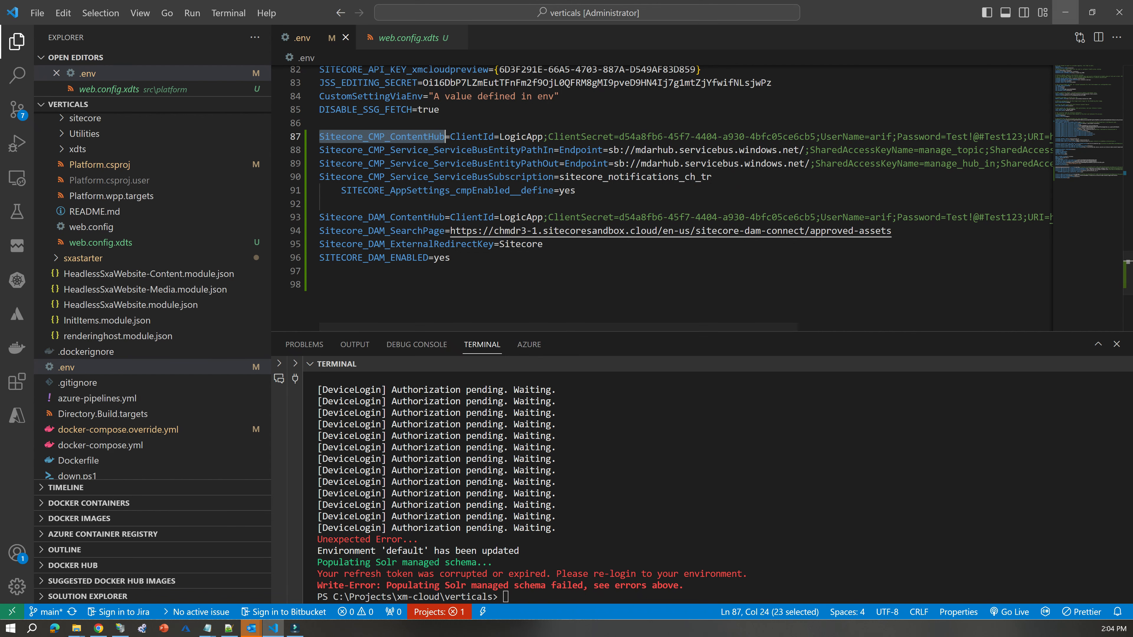
# Switch to Sitecore Content Hub in Chrome and open the OAuth clients list from its management page.
pyautogui.click(1065, 13)
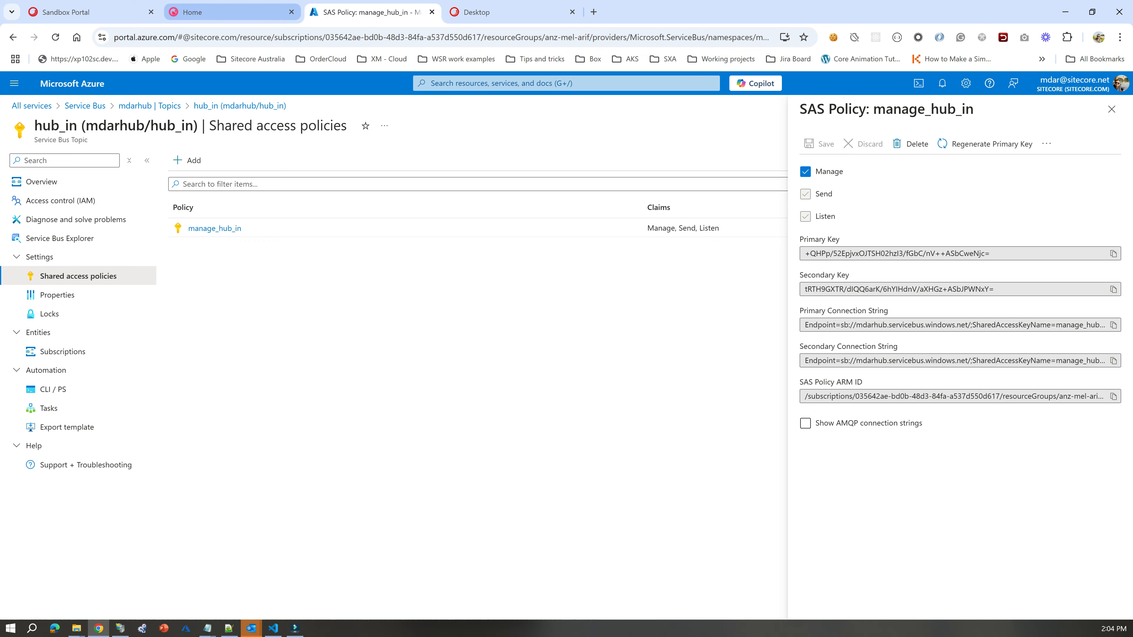
pyautogui.click(223, 12)
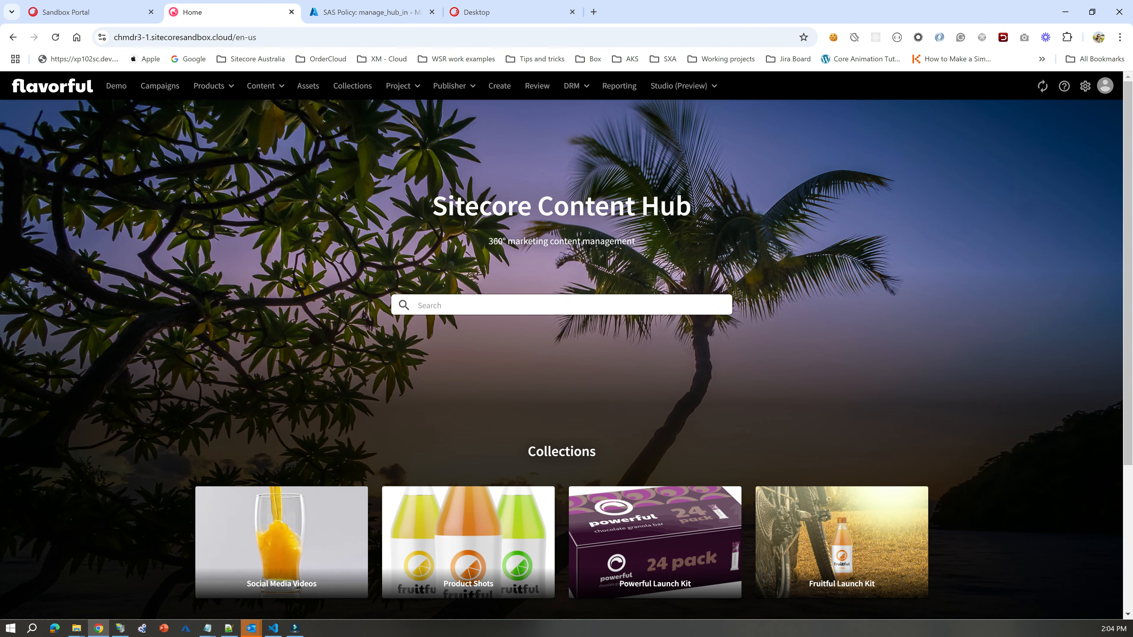
pyautogui.click(1085, 86)
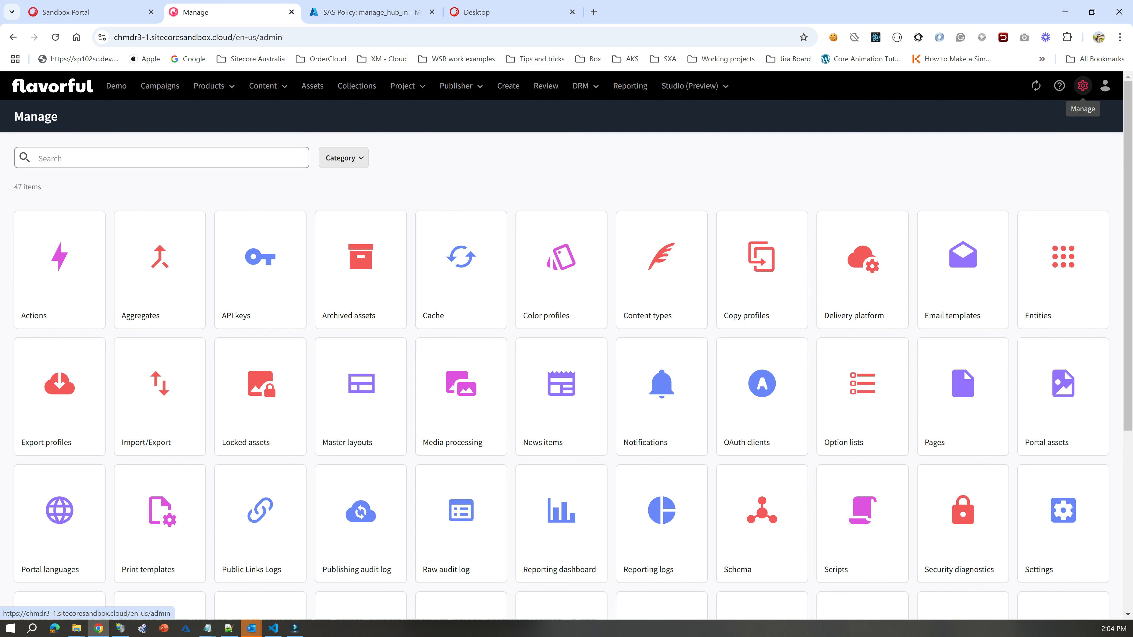
pyautogui.scroll(-2, 561, 277)
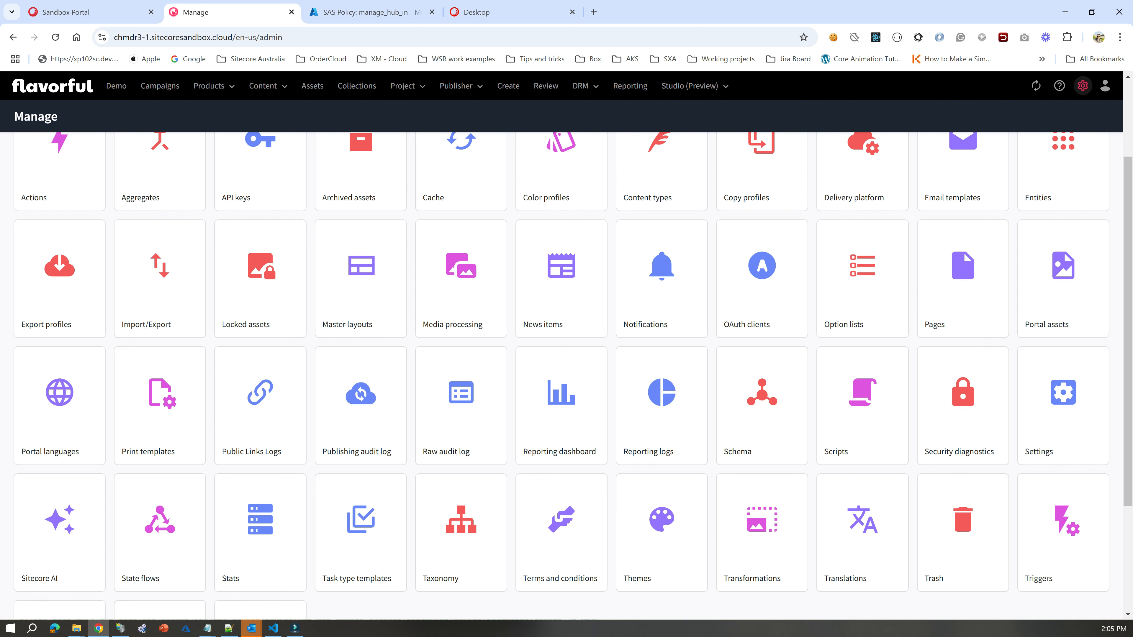
pyautogui.scroll(2, 572, 373)
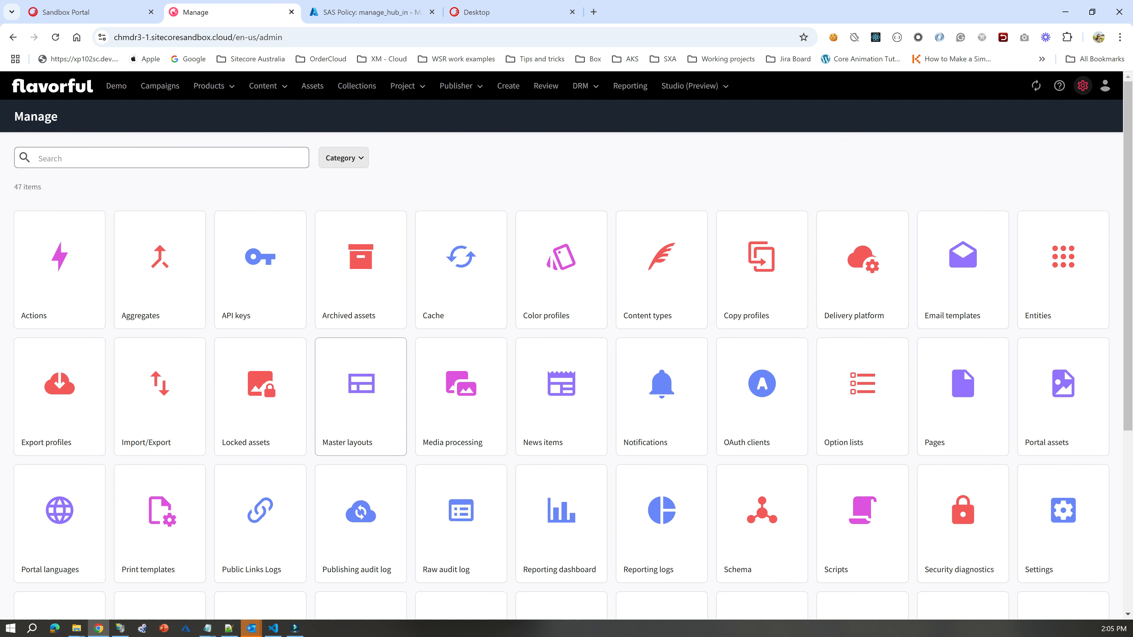
pyautogui.scroll(-2, 459, 402)
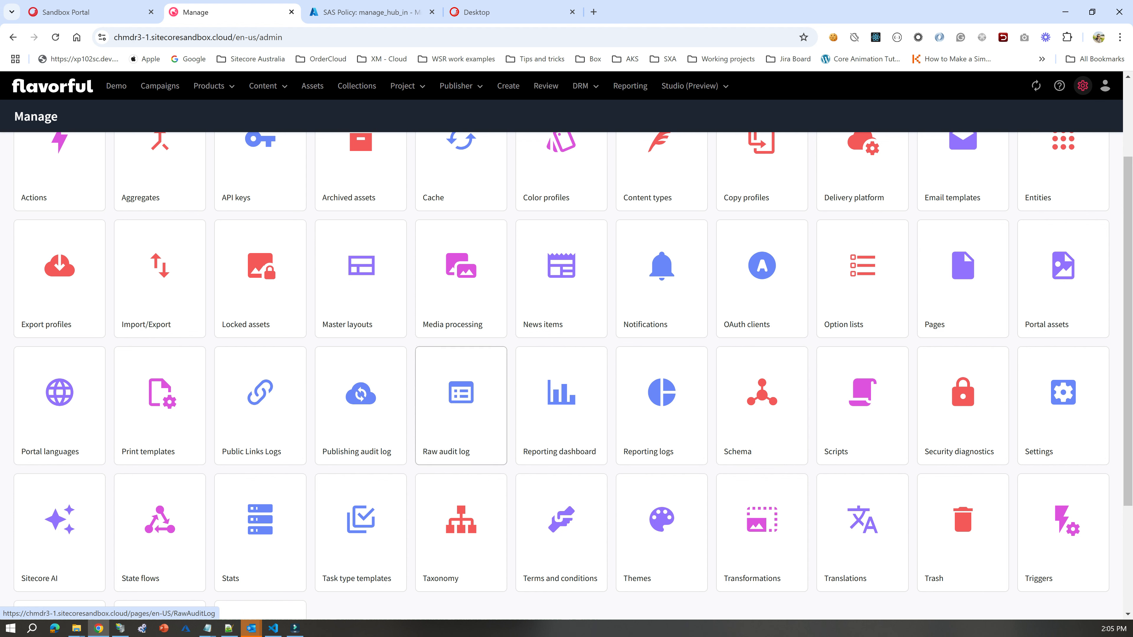
pyautogui.scroll(2, 260, 406)
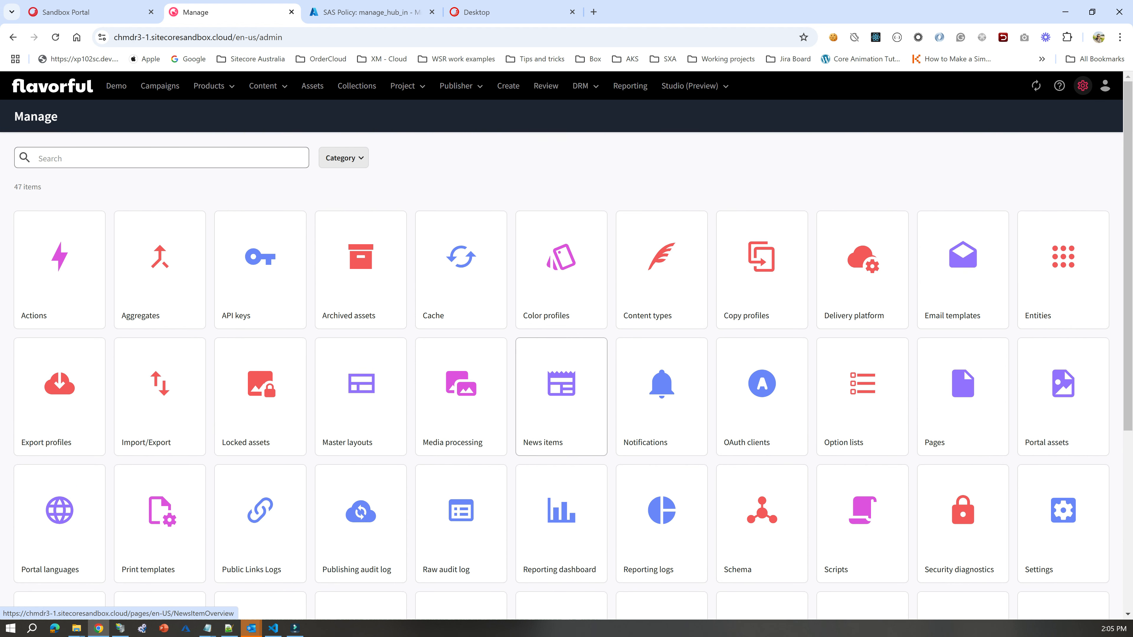
pyautogui.scroll(-1, 461, 290)
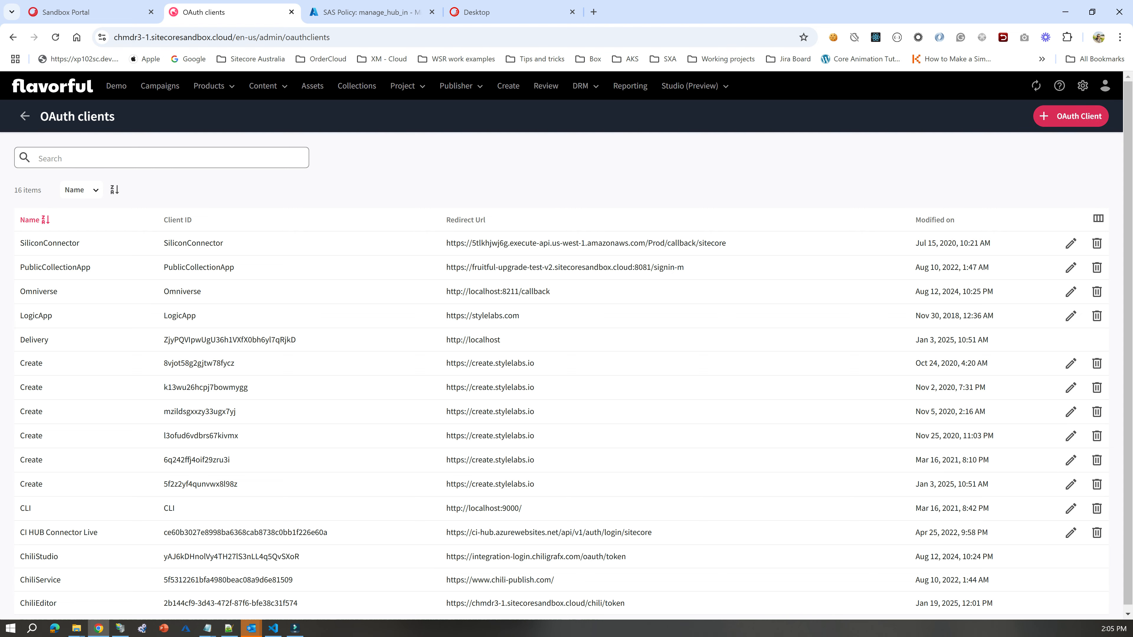
# View the blank new OAuth client form and cancel it, then open the LogicApp client's details and highlight its Client ID.
pyautogui.click(1070, 115)
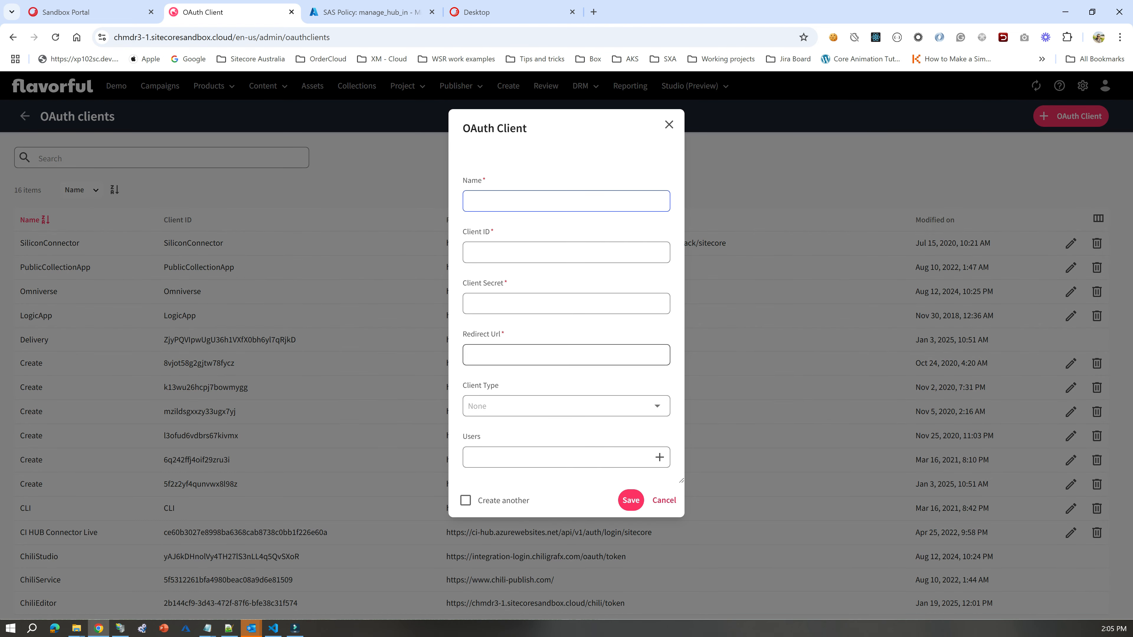
pyautogui.click(664, 500)
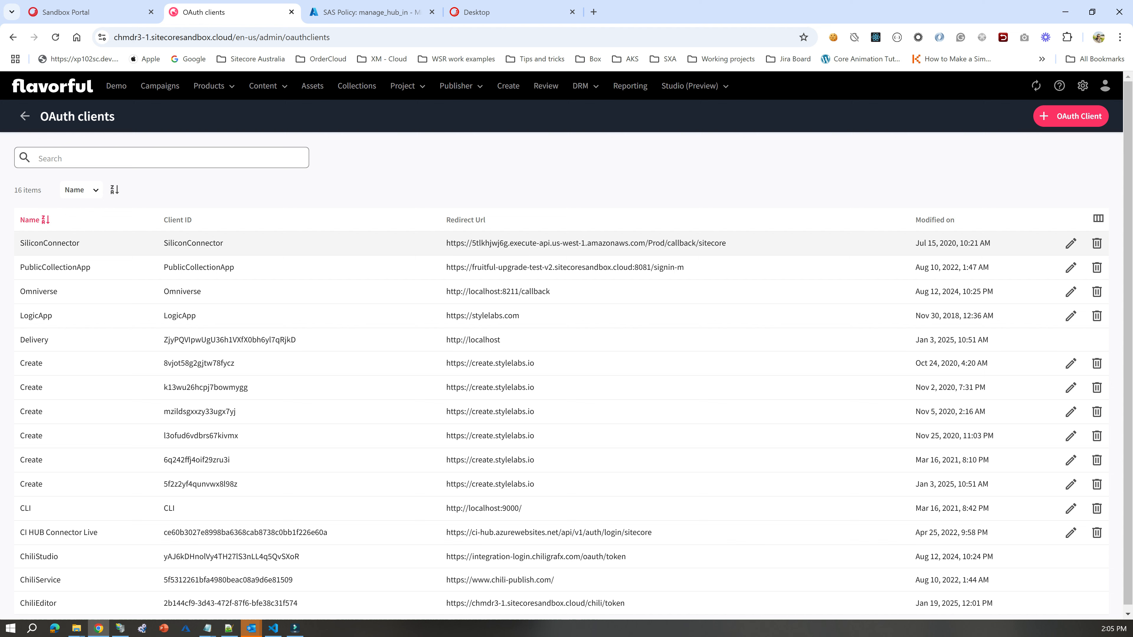
pyautogui.click(46, 316)
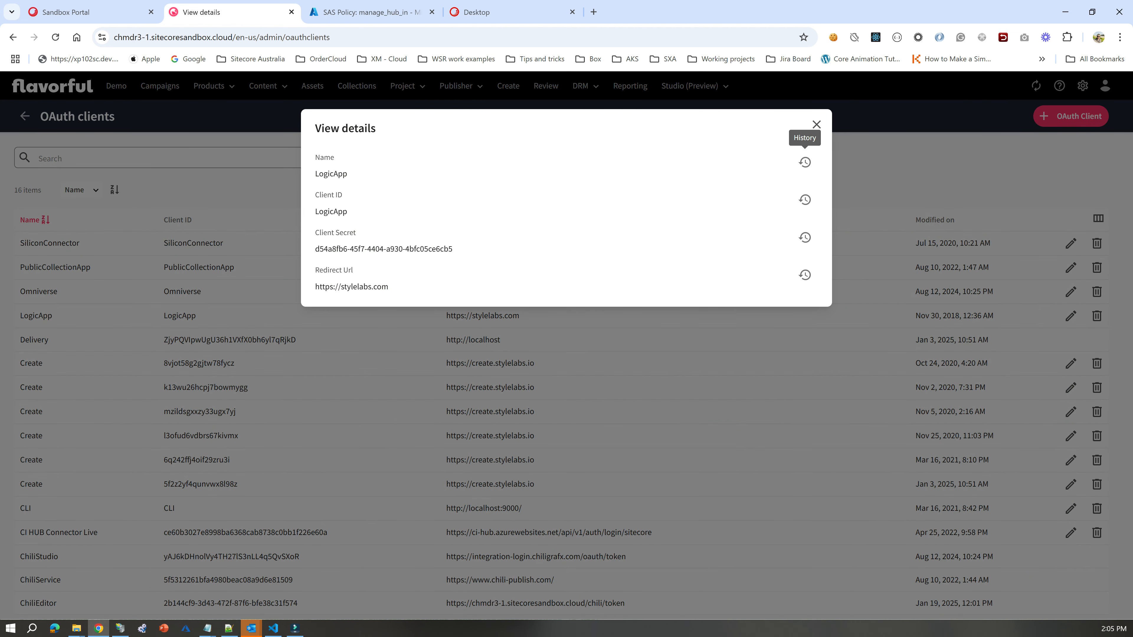
pyautogui.doubleClick(331, 211)
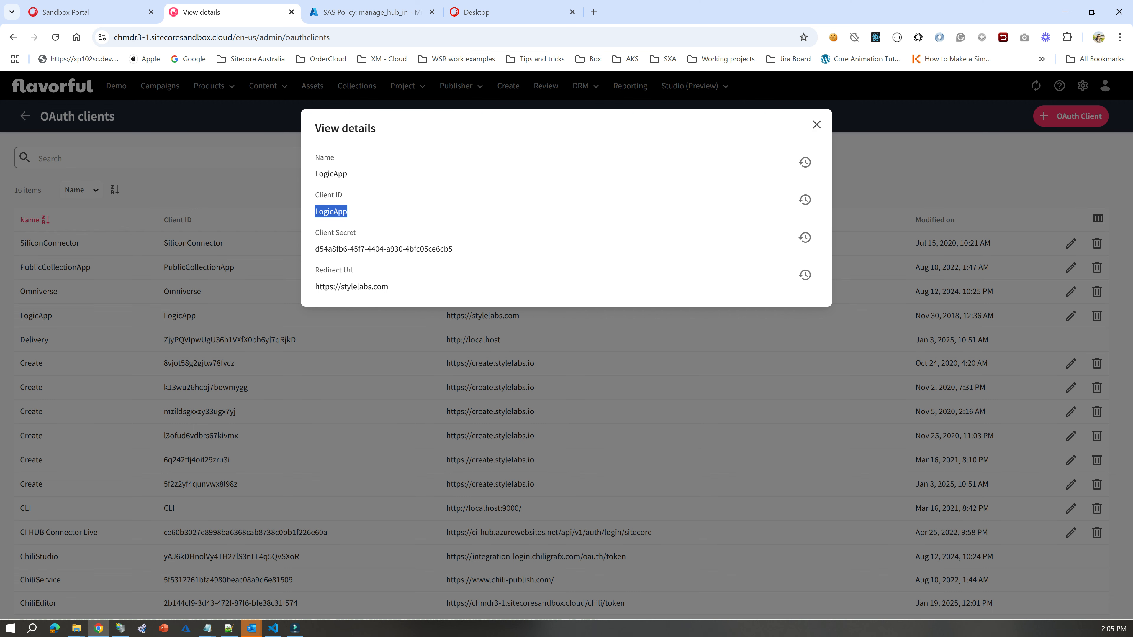
# Switch to Visual Studio Code and highlight the ClientId and URI values in the Sitecore_CMP_ContentHub line of the .env file.
pyautogui.click(273, 629)
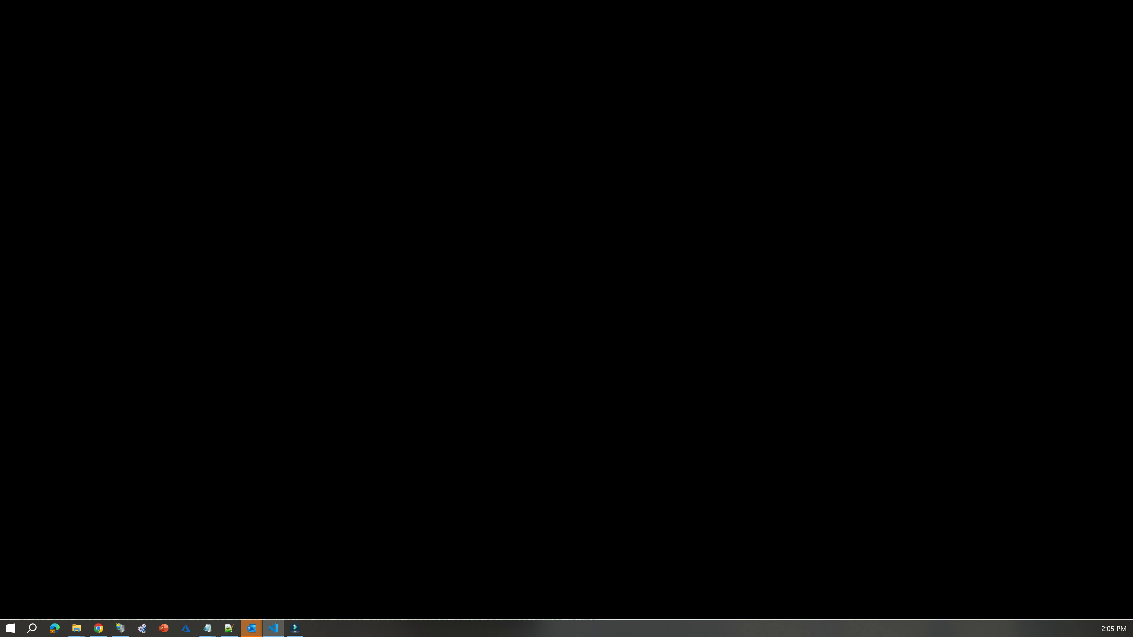
pyautogui.doubleClick(521, 137)
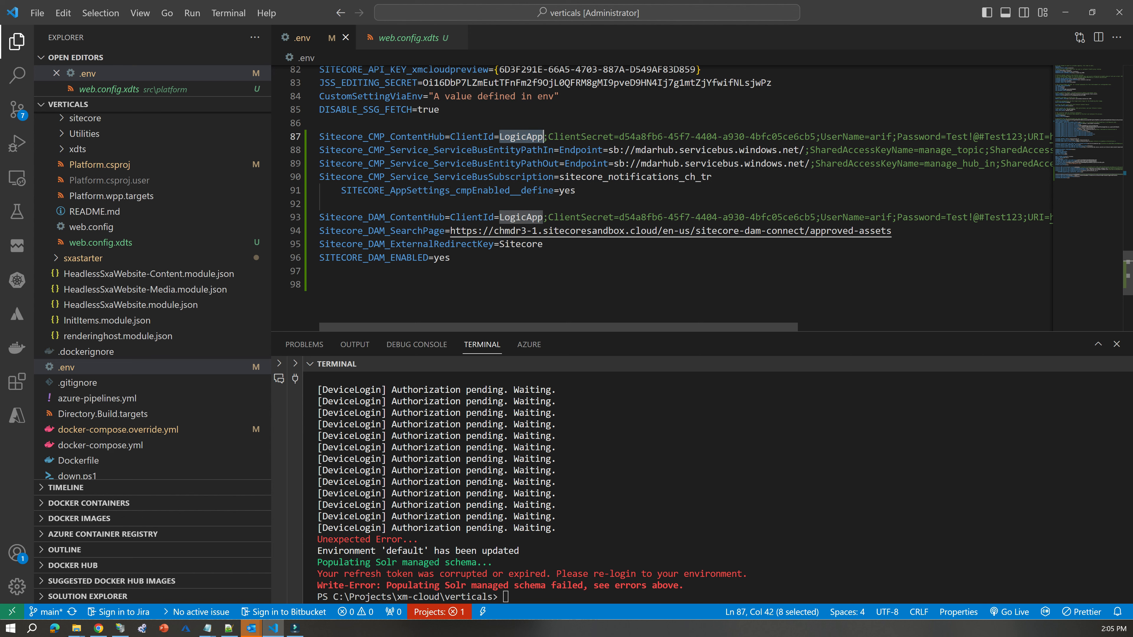
pyautogui.hscroll(10, 685, 199)
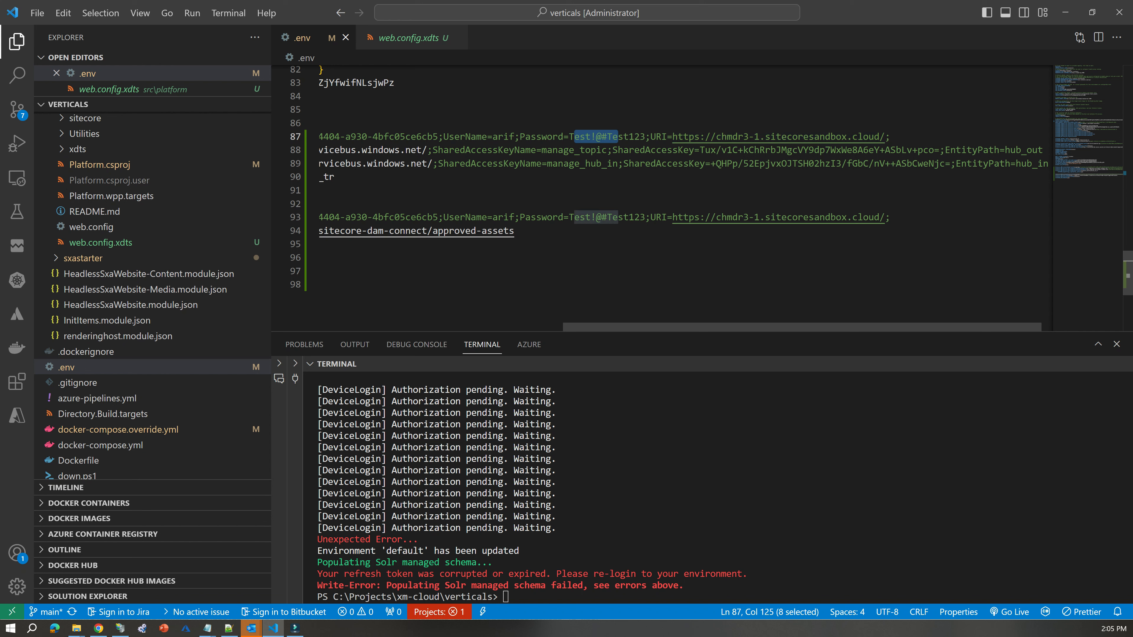
pyautogui.moveTo(668, 136); pyautogui.dragTo(878, 136)
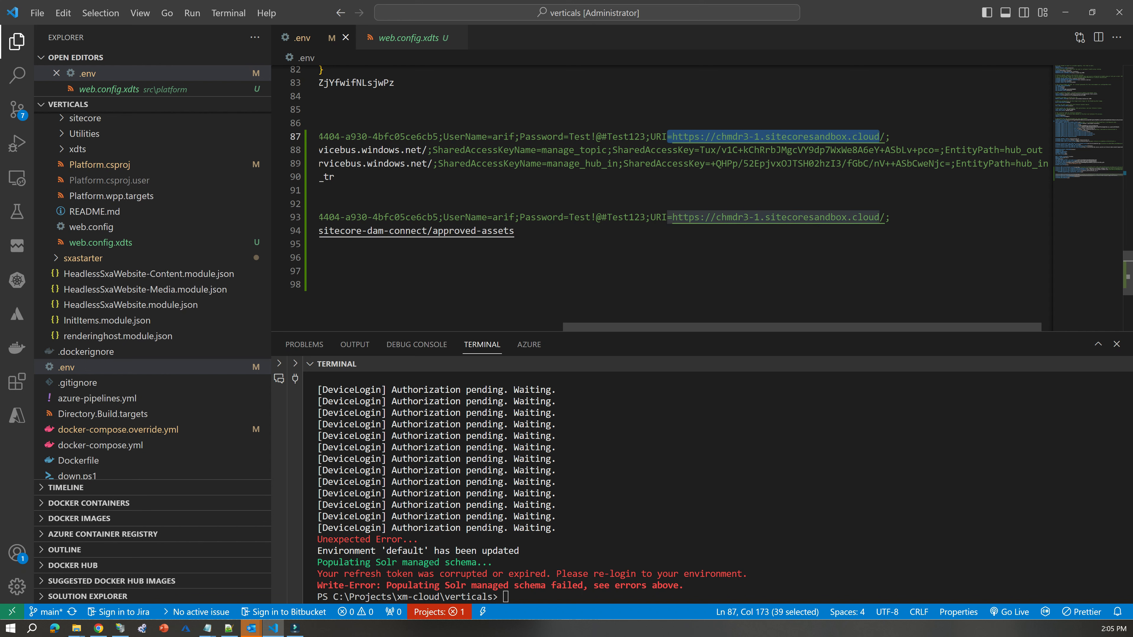
# Close the LogicApp details in Content Hub, then return to Visual Studio Code and select the CMP and DAM variables on lines 87 to 96.
pyautogui.click(1065, 13)
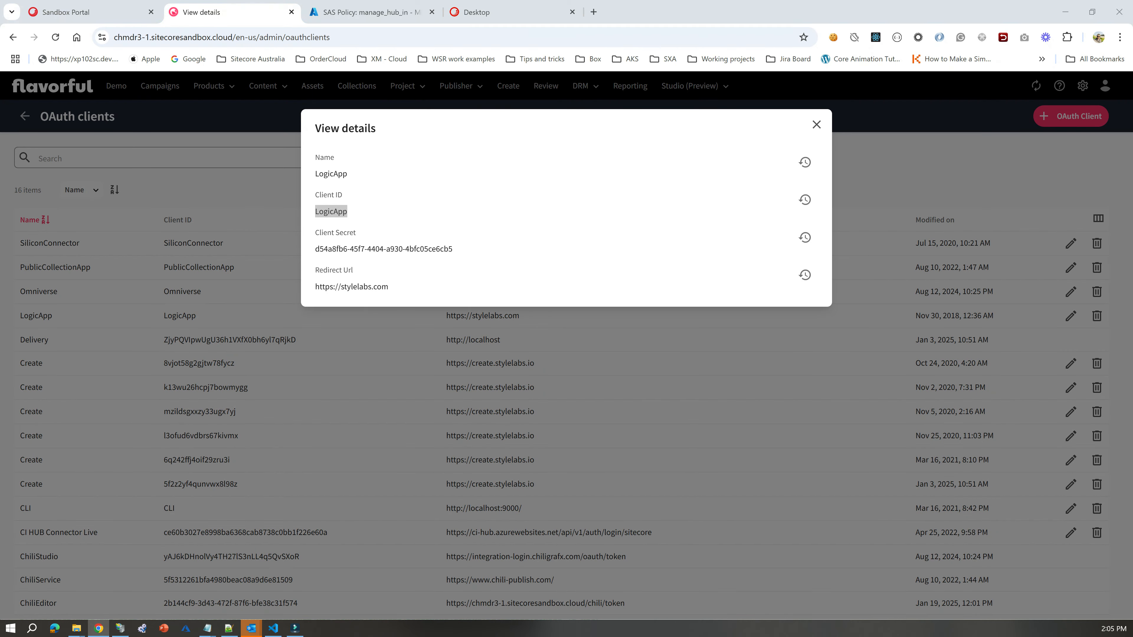
pyautogui.click(817, 125)
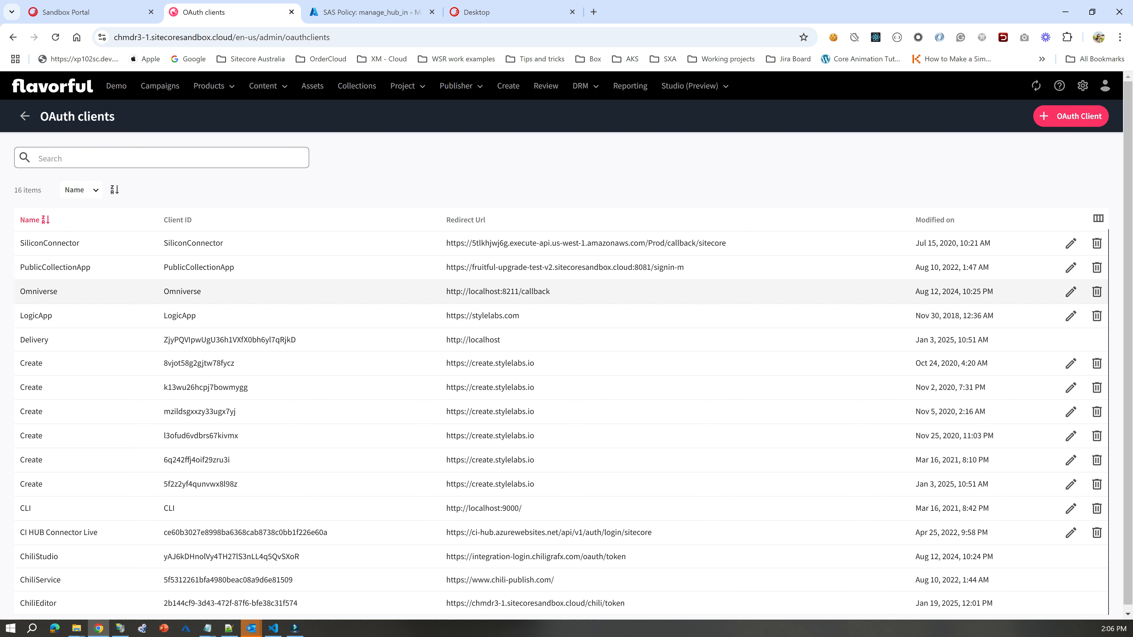
pyautogui.click(273, 628)
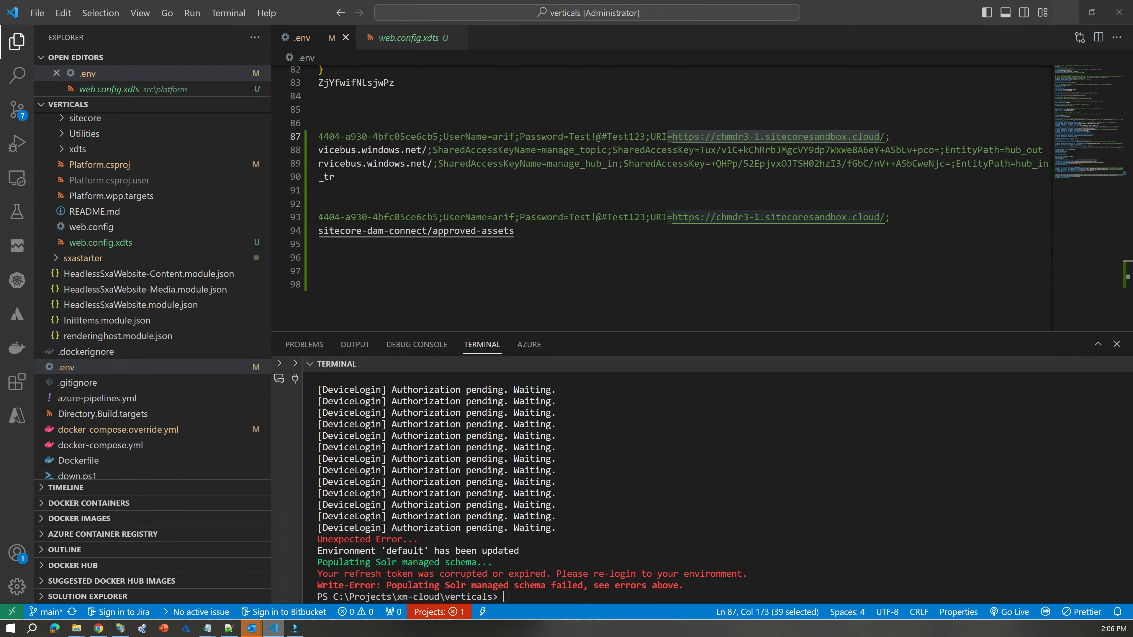
pyautogui.moveTo(714, 327); pyautogui.dragTo(468, 327)
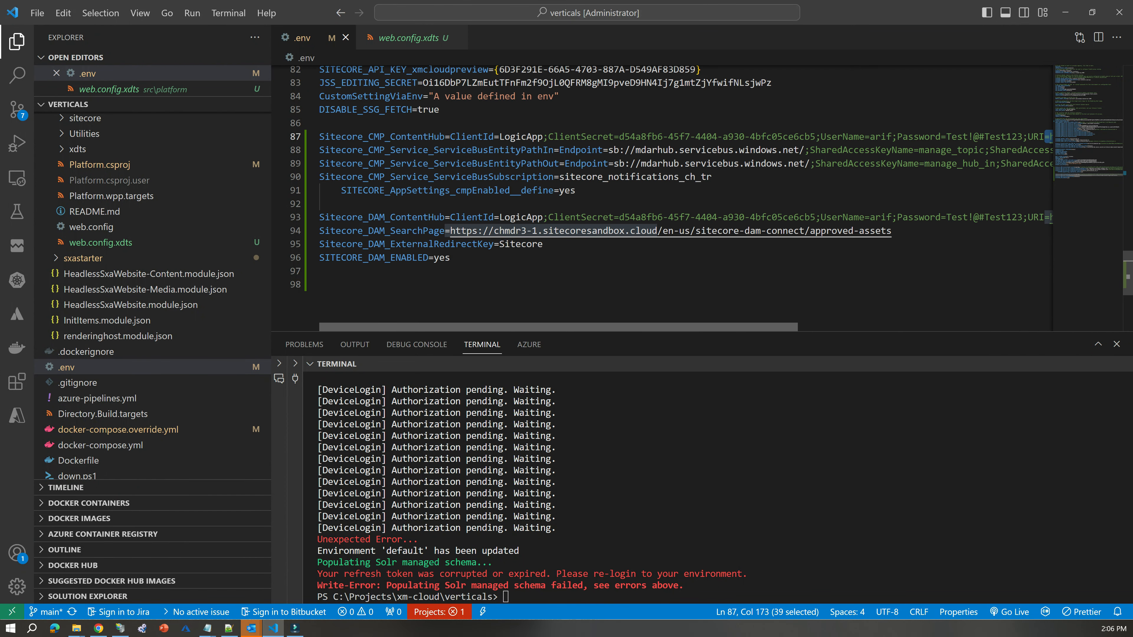
pyautogui.click(98, 628)
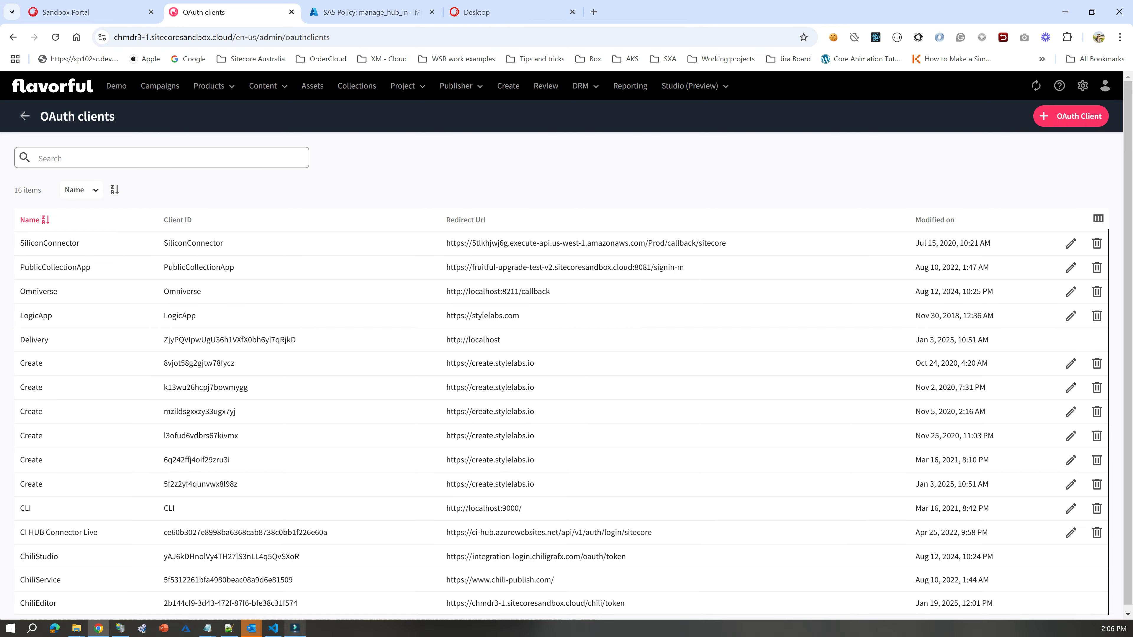
pyautogui.click(274, 629)
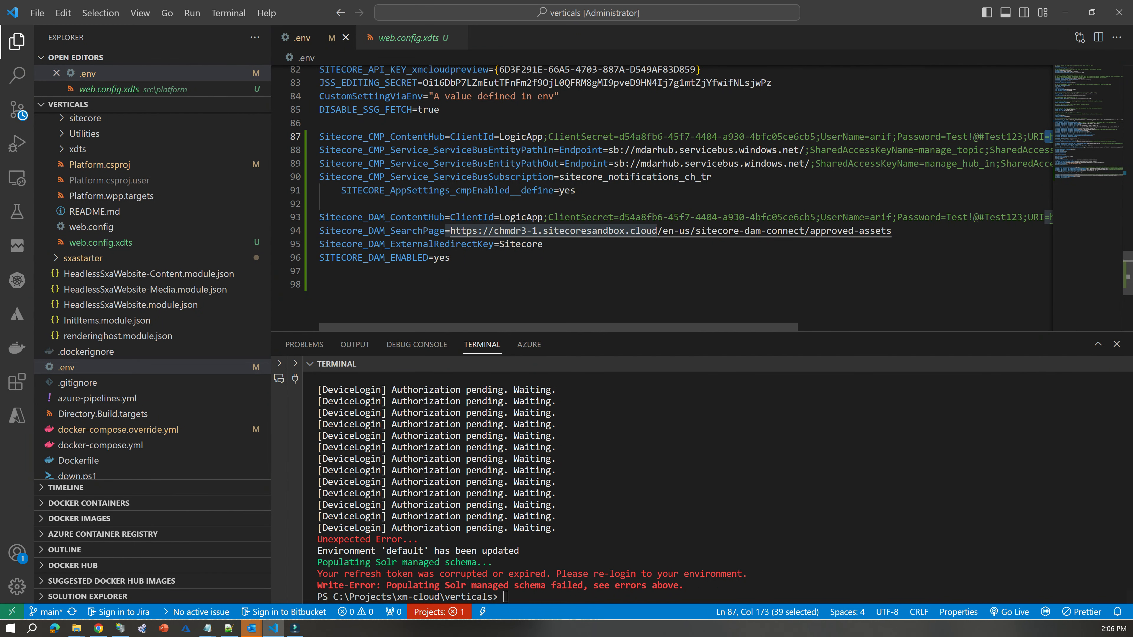
pyautogui.moveTo(450, 258); pyautogui.dragTo(319, 136)
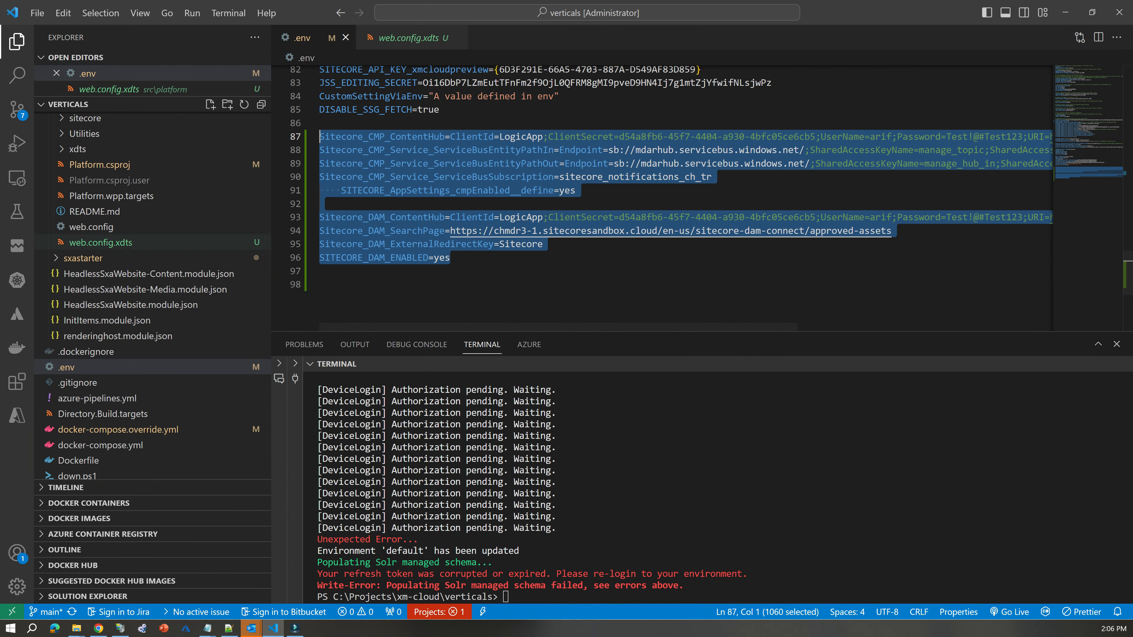
pyautogui.click(451, 258)
pyautogui.moveTo(452, 257); pyautogui.dragTo(320, 136)
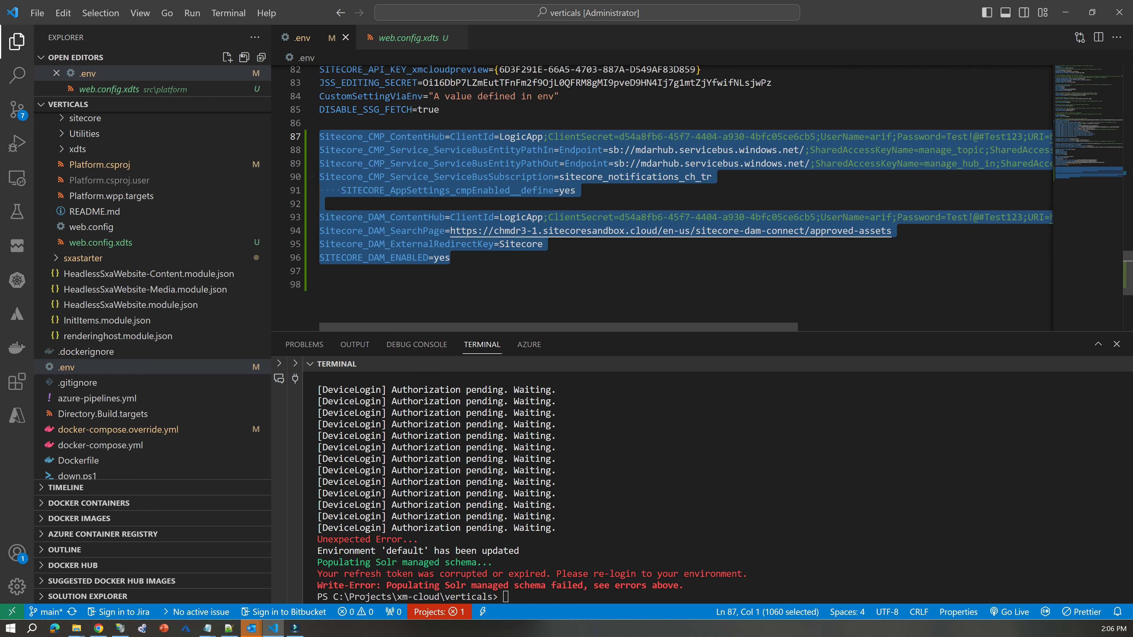
# Switch to the Sitecore Content Editor in Chrome and open the CMP folder under Content.
pyautogui.hotkey('alt', 'Tab')
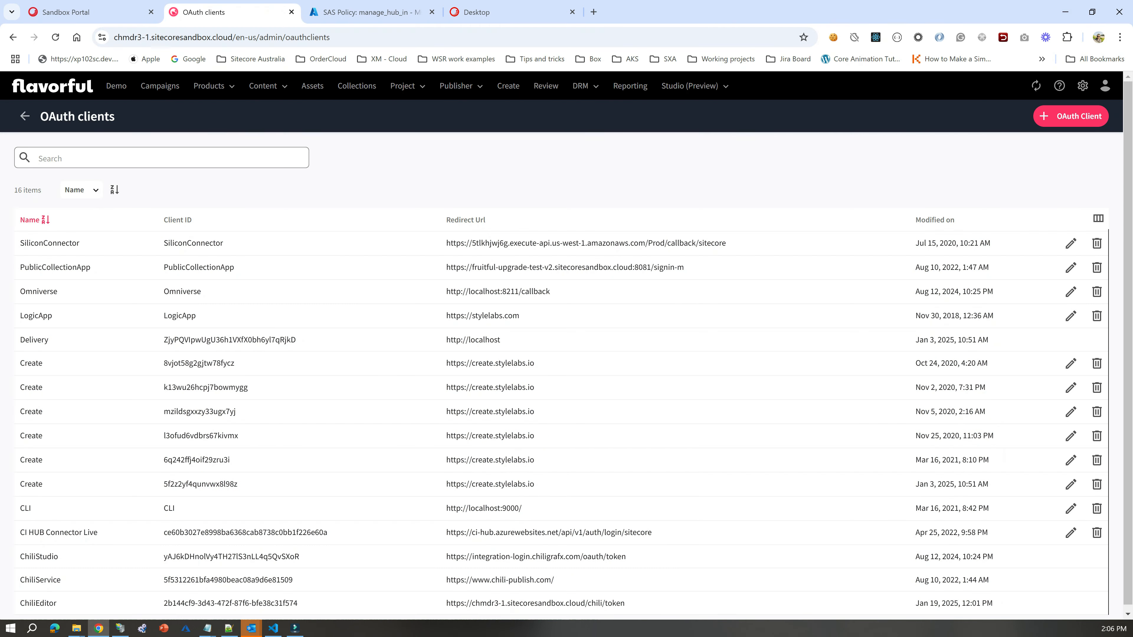
pyautogui.click(487, 12)
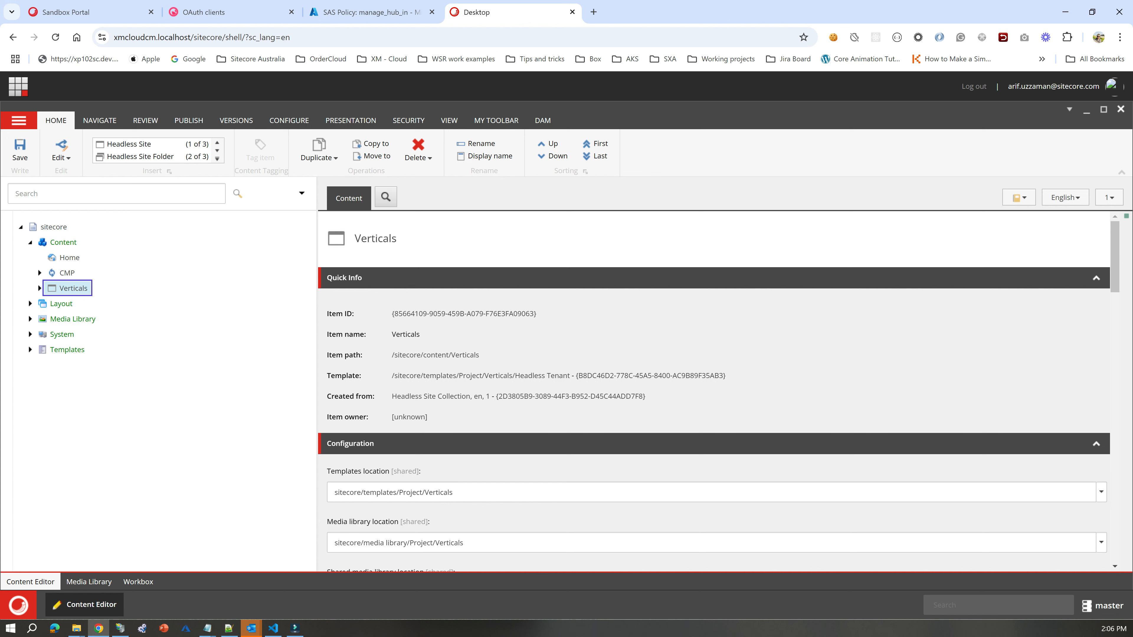
pyautogui.click(67, 273)
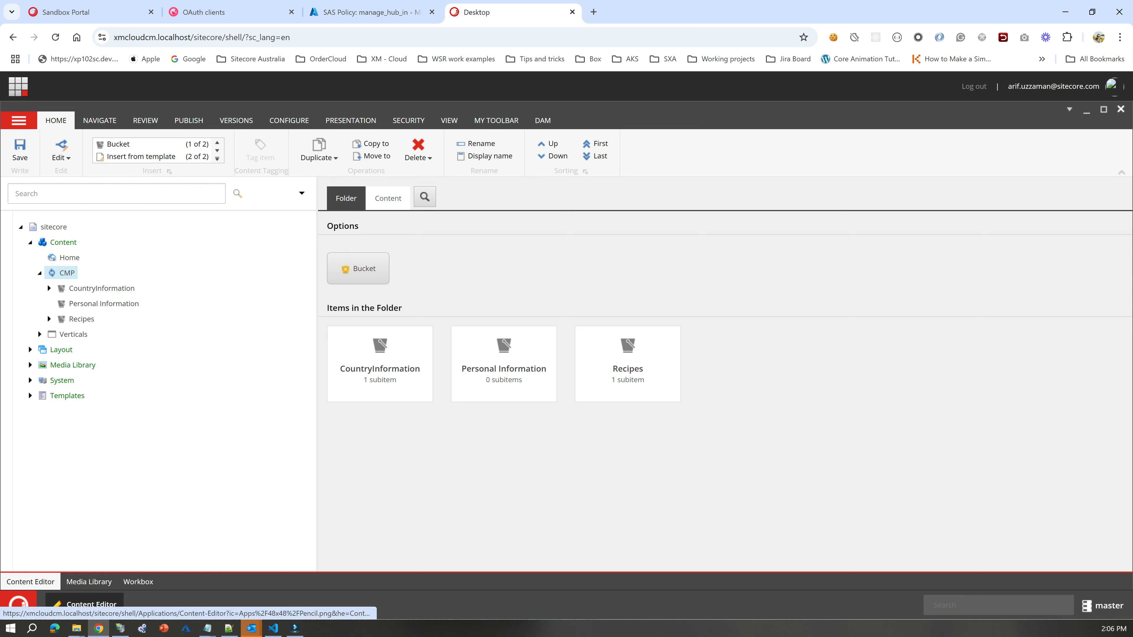
# Select the Home item under Verticals/Basic and open its Content field in the Rich Text Editor.
pyautogui.click(40, 334)
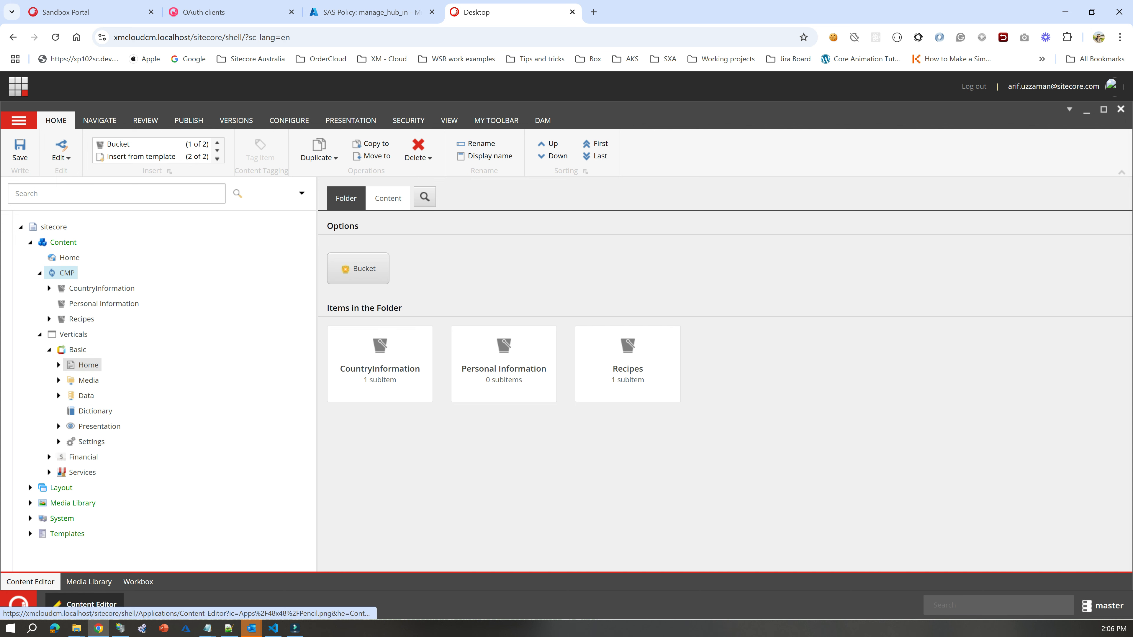
pyautogui.click(88, 365)
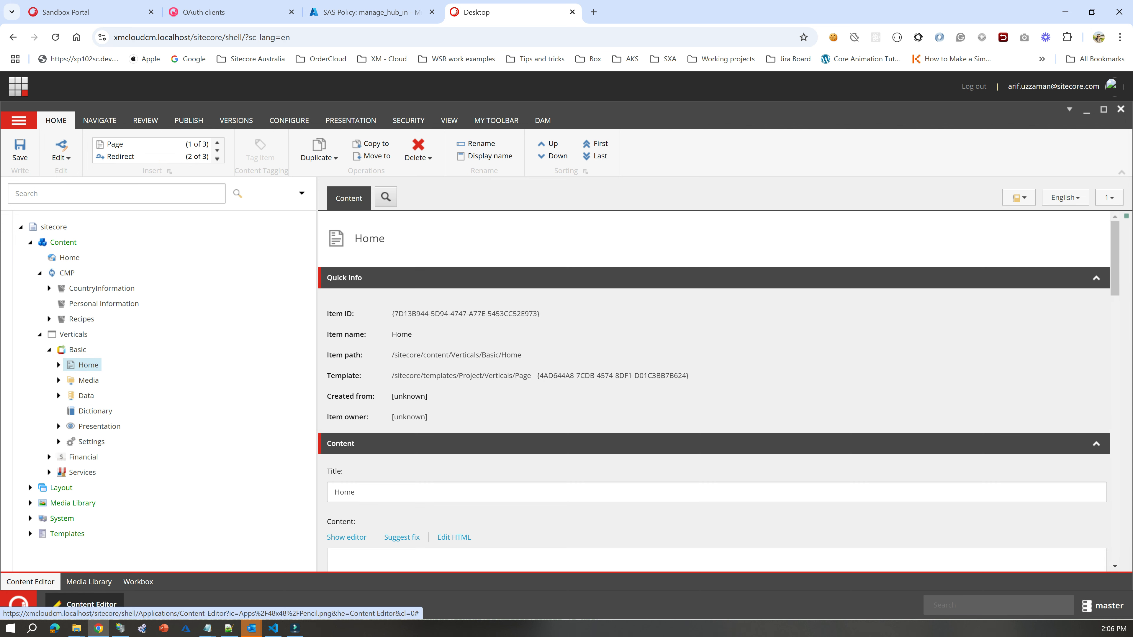
pyautogui.scroll(-1, 490, 379)
pyautogui.scroll(-3, 714, 384)
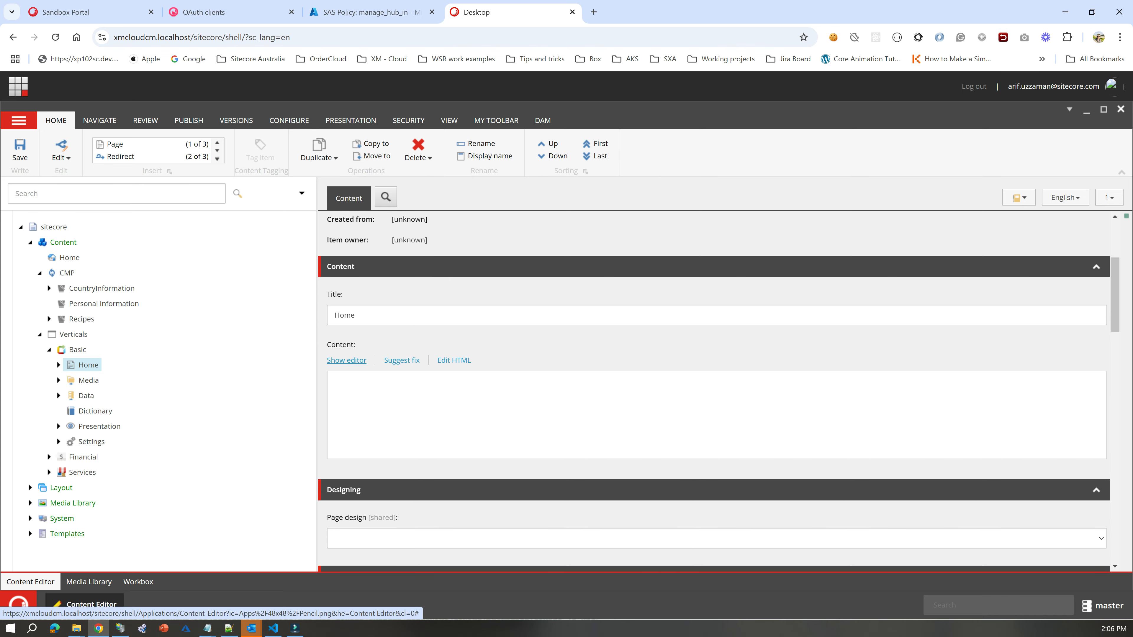
pyautogui.click(346, 360)
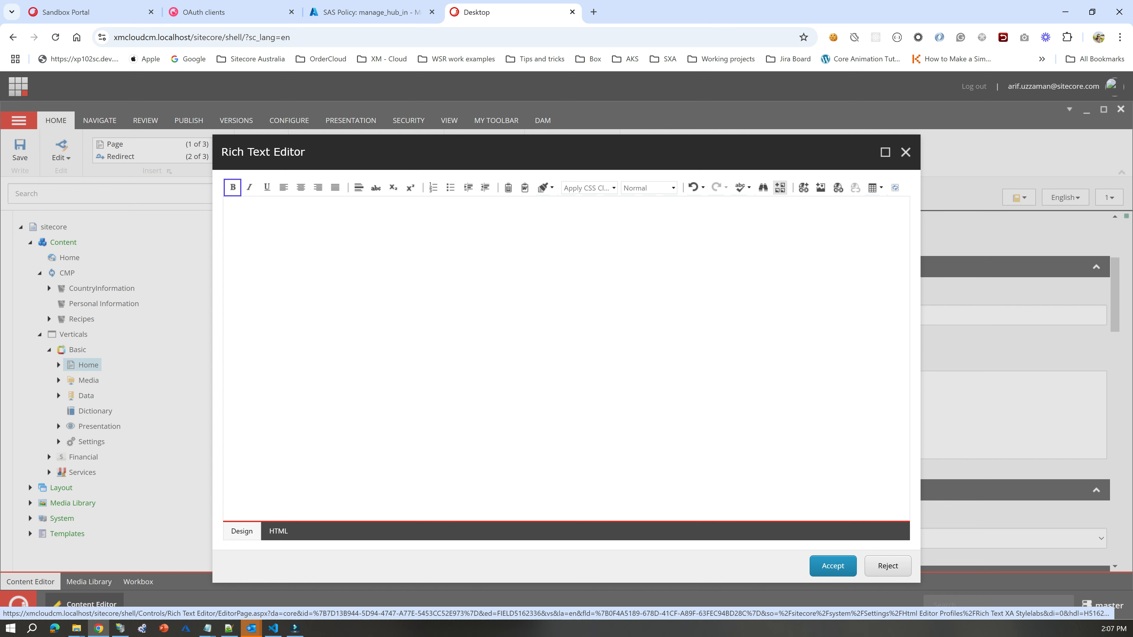
# Open the Sitecore DAM asset picker from the Rich Text Editor and browse the approved assets.
pyautogui.click(780, 187)
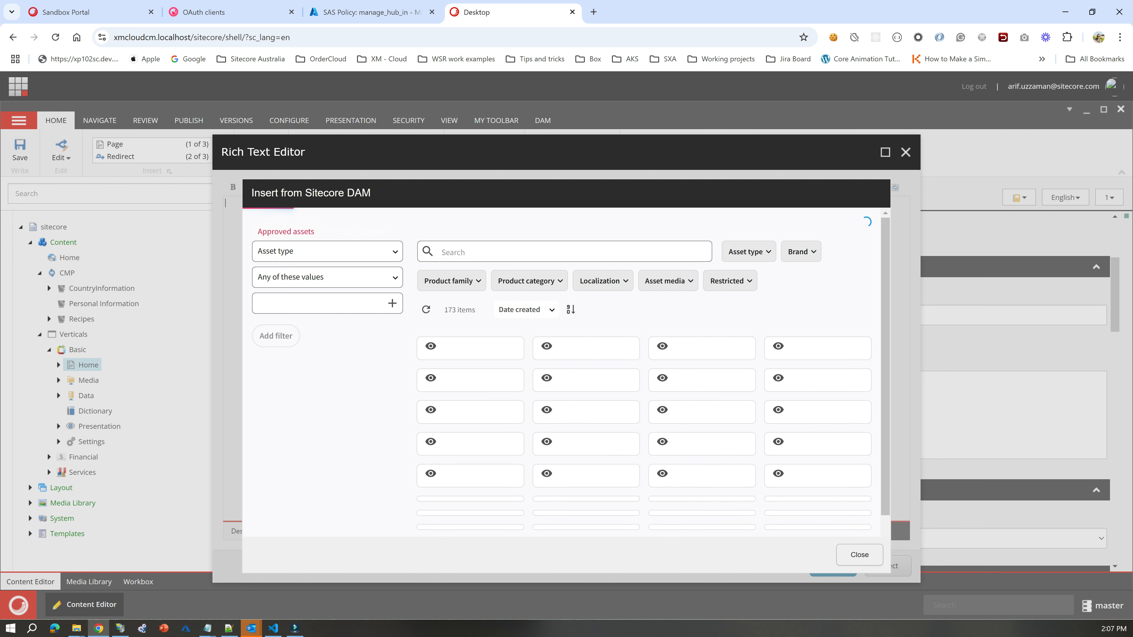
pyautogui.scroll(-3, 586, 402)
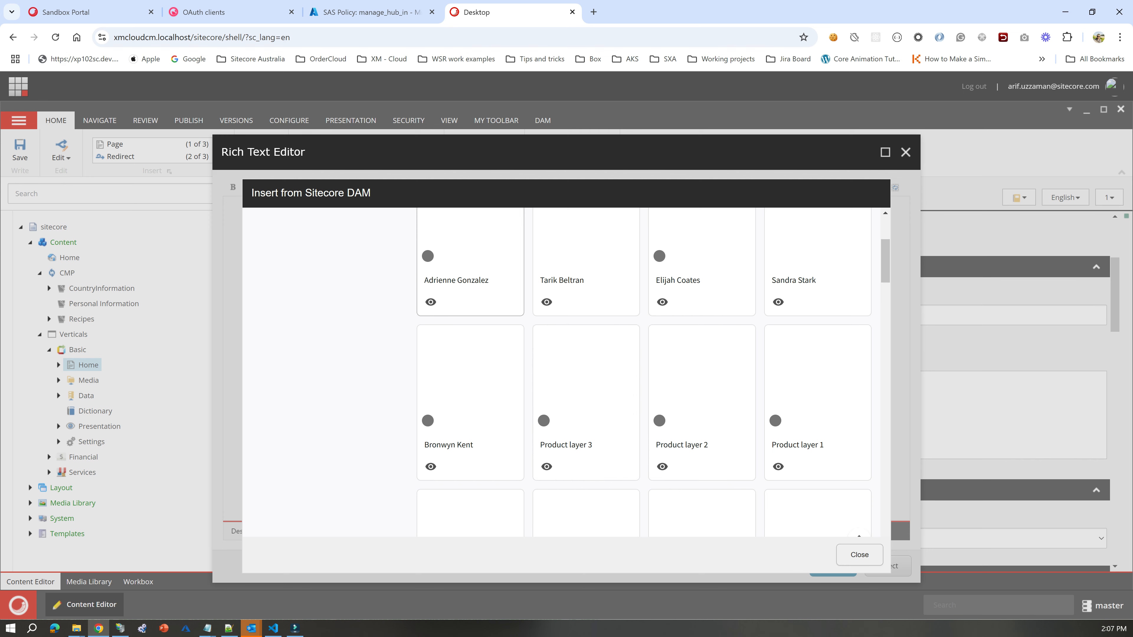
pyautogui.scroll(4, 586, 401)
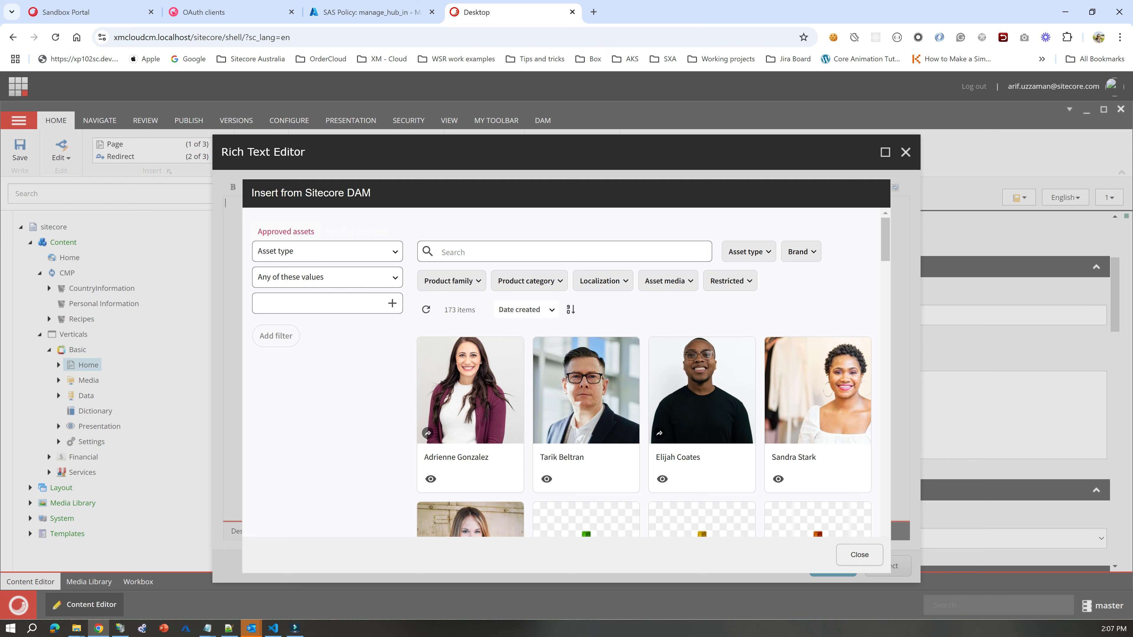
# Switch to Visual Studio Code, open web.config.xdts and highlight its customHeaders block through the closing httpProtocol tag.
pyautogui.click(273, 628)
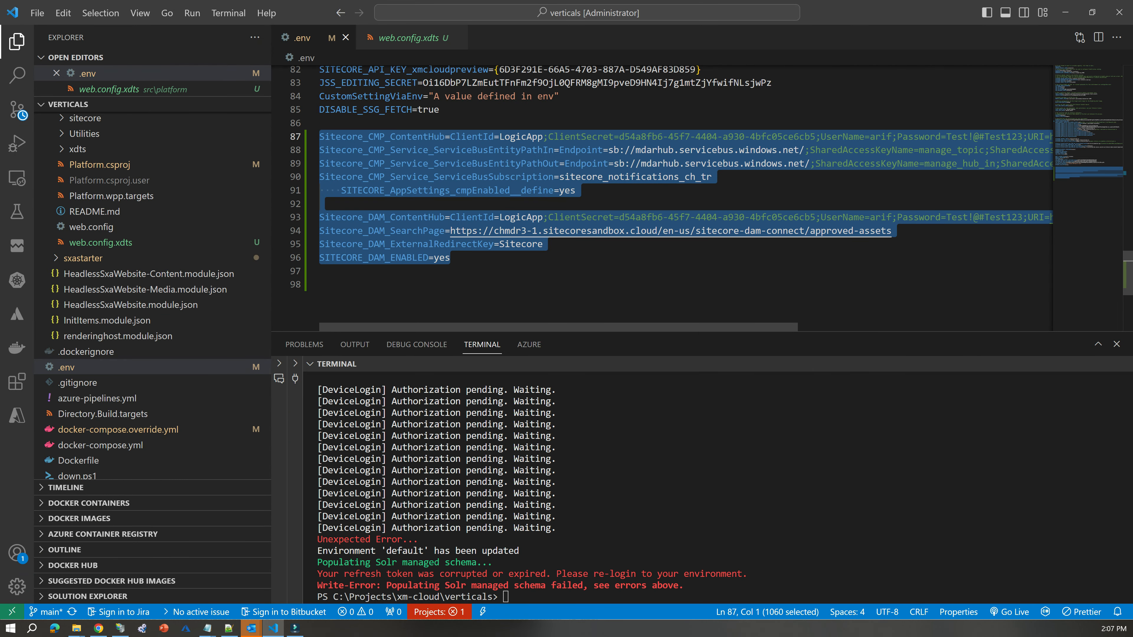
pyautogui.click(320, 271)
pyautogui.click(408, 38)
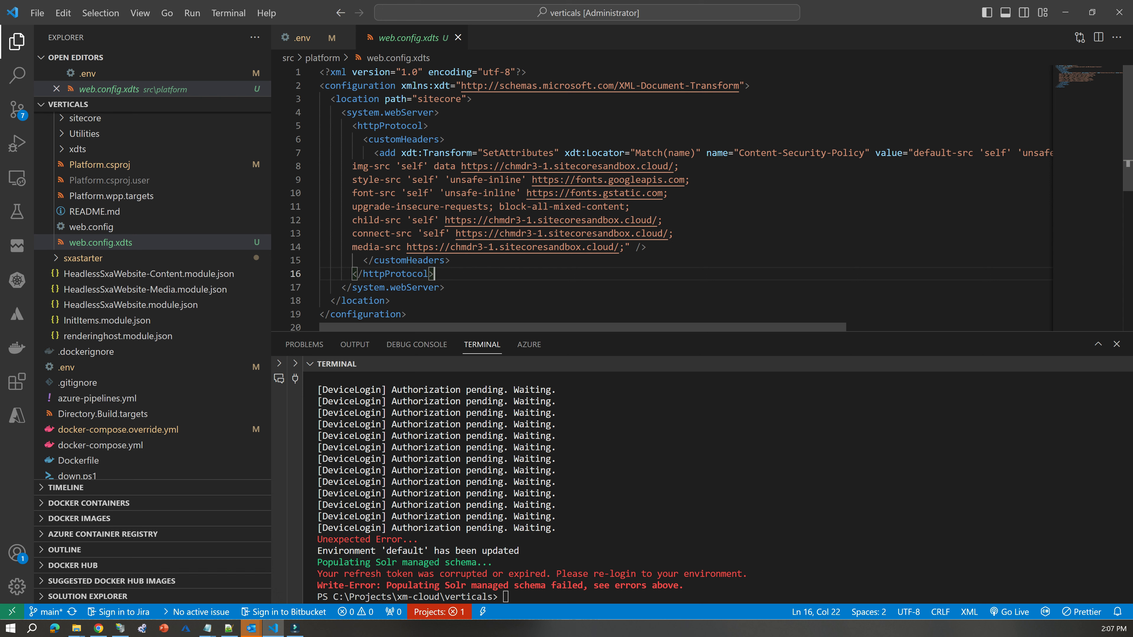
pyautogui.moveTo(364, 139); pyautogui.dragTo(434, 274)
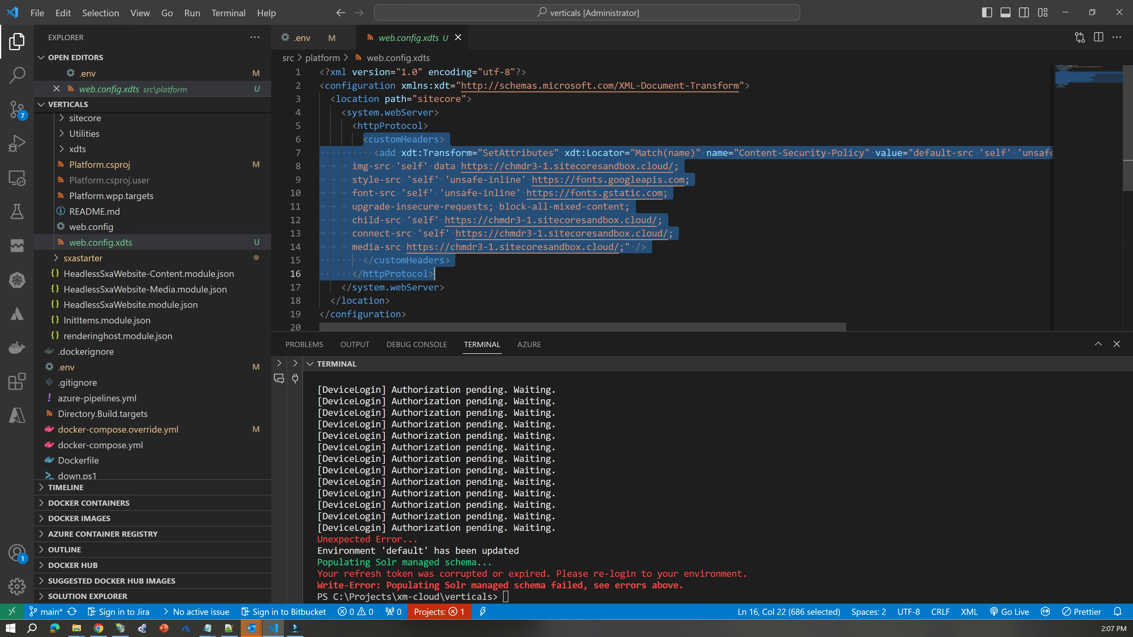
pyautogui.click(436, 274)
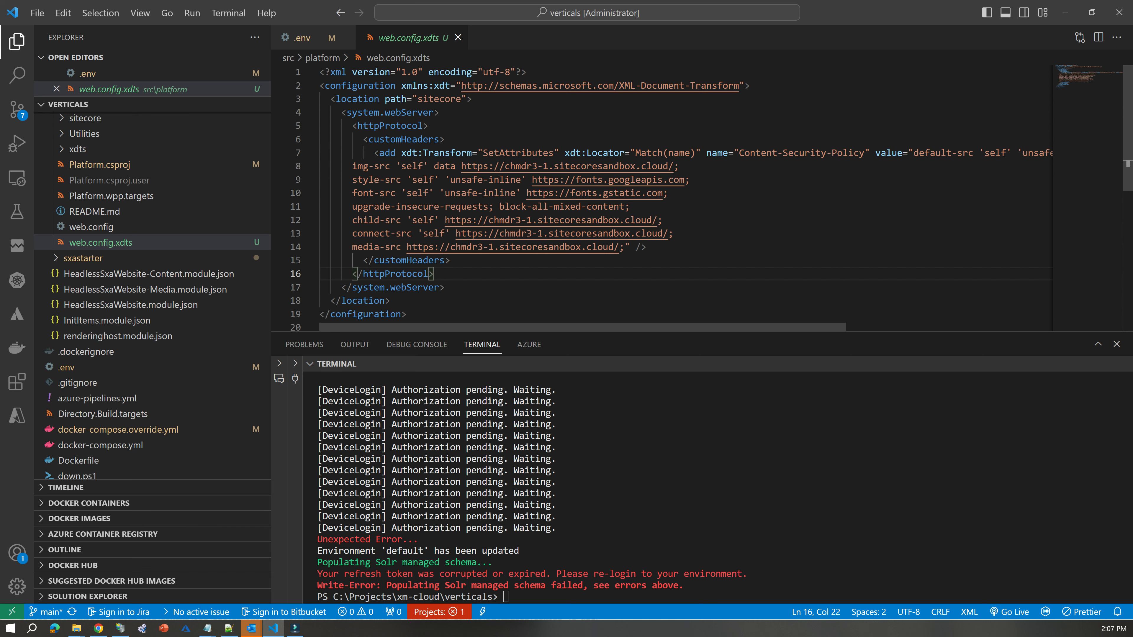
# Highlight the Content-Security-Policy source directives from img-src to media-src on lines 8 to 14 of web.config.xdts.
pyautogui.click(451, 260)
pyautogui.moveTo(341, 166); pyautogui.dragTo(647, 247)
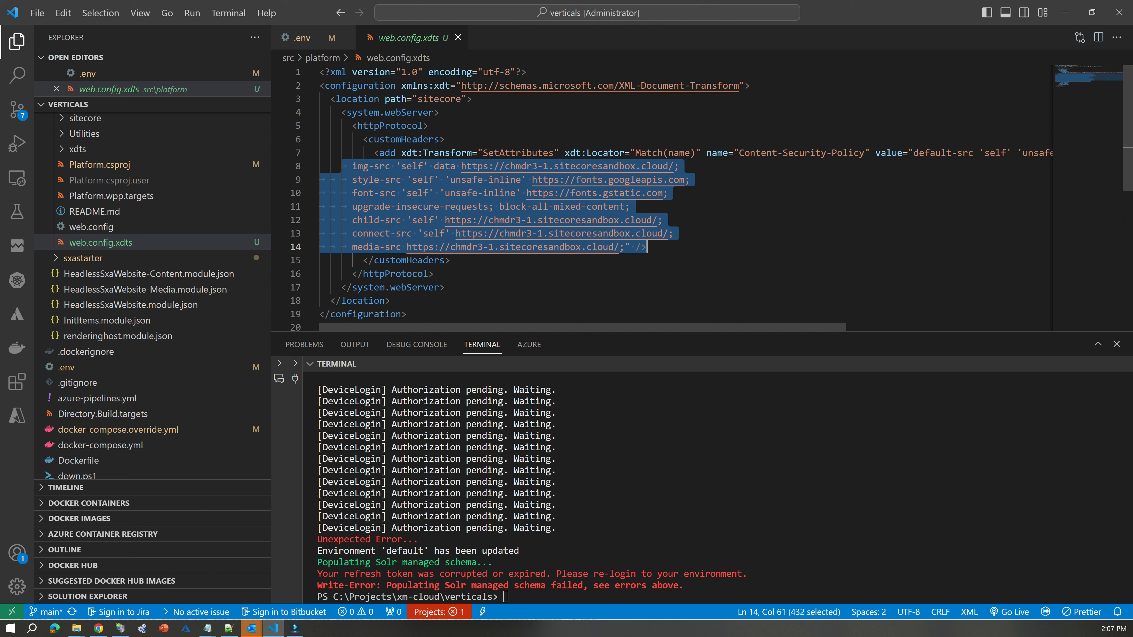
pyautogui.scroll(3, 151, 290)
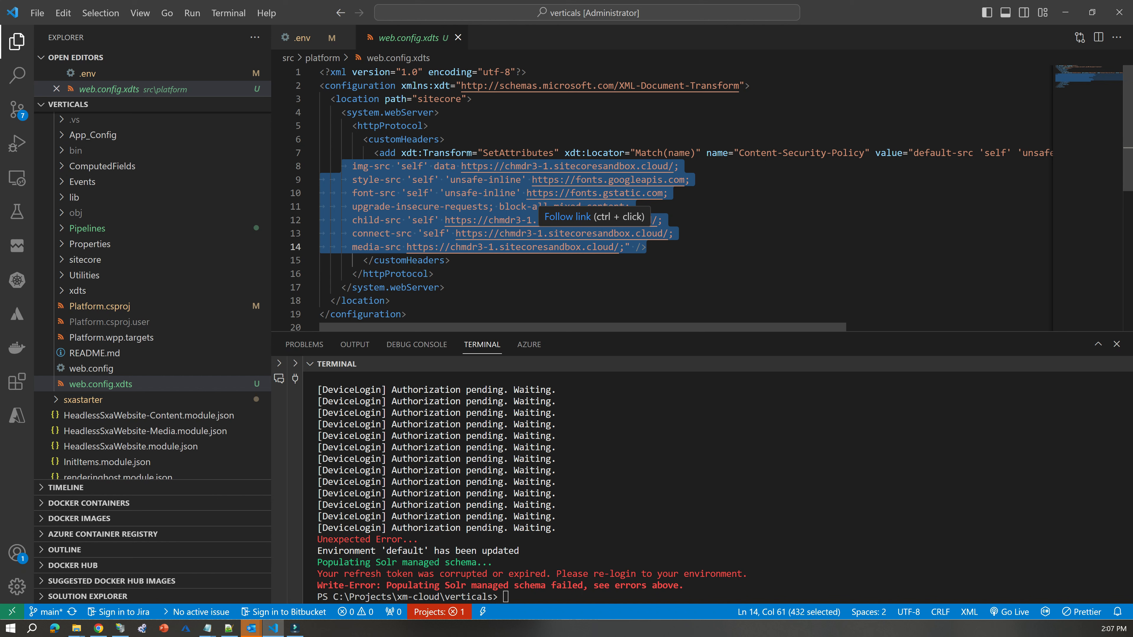
pyautogui.click(666, 220)
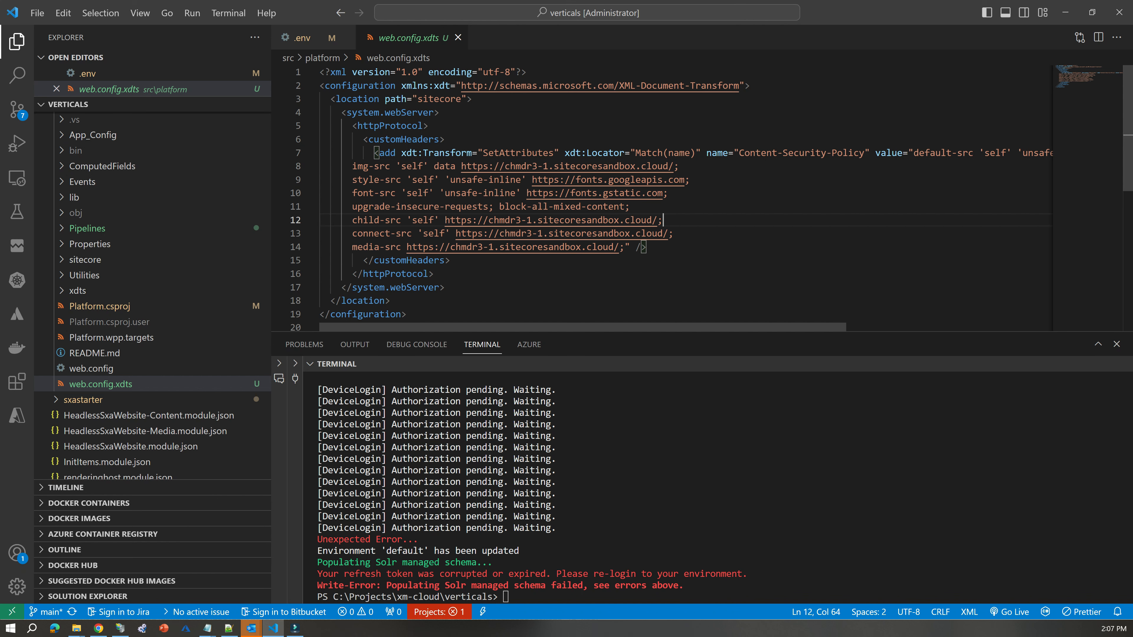
# Trace where web.config.xdts sits in the project tree, up to its parent folders platform and src.
pyautogui.scroll(-2, 152, 219)
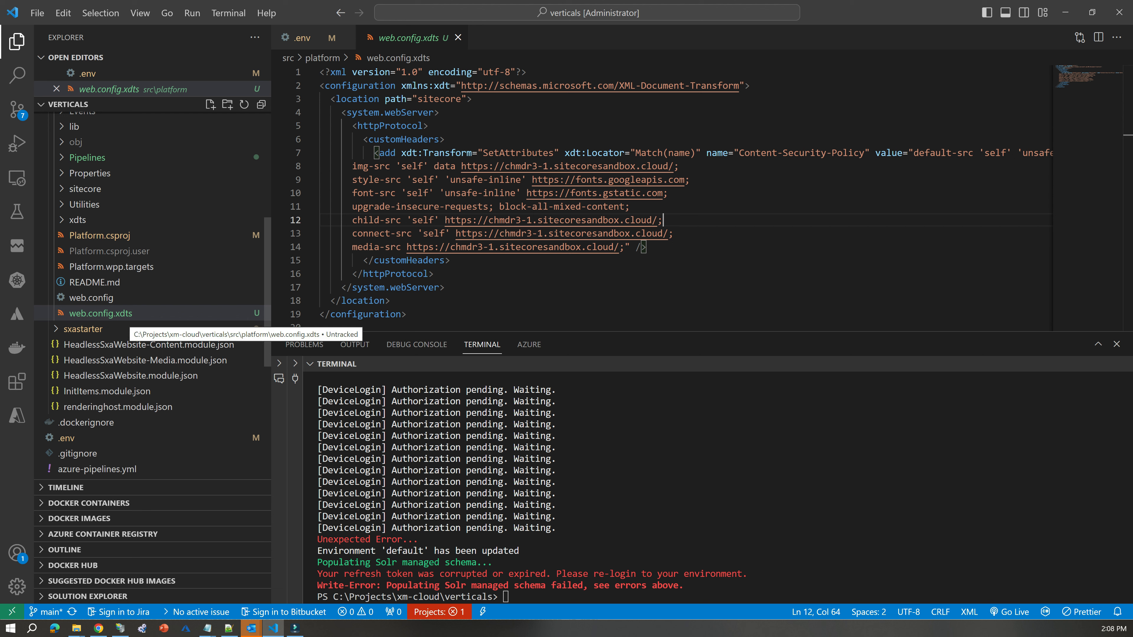
pyautogui.click(464, 288)
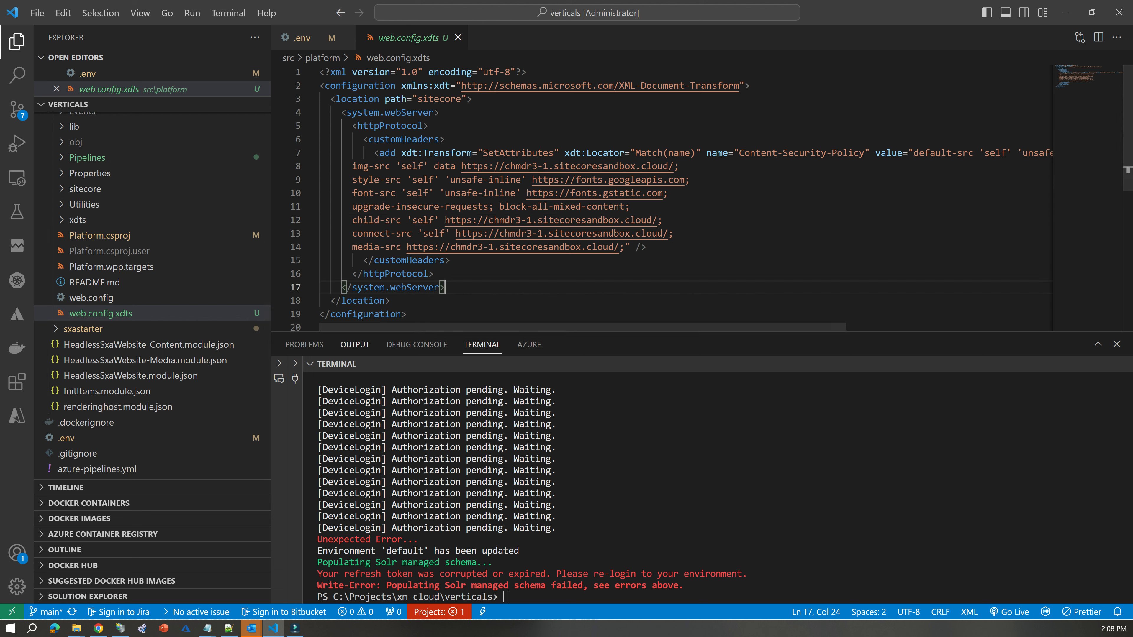
pyautogui.scroll(4, 152, 237)
pyautogui.scroll(2, 151, 237)
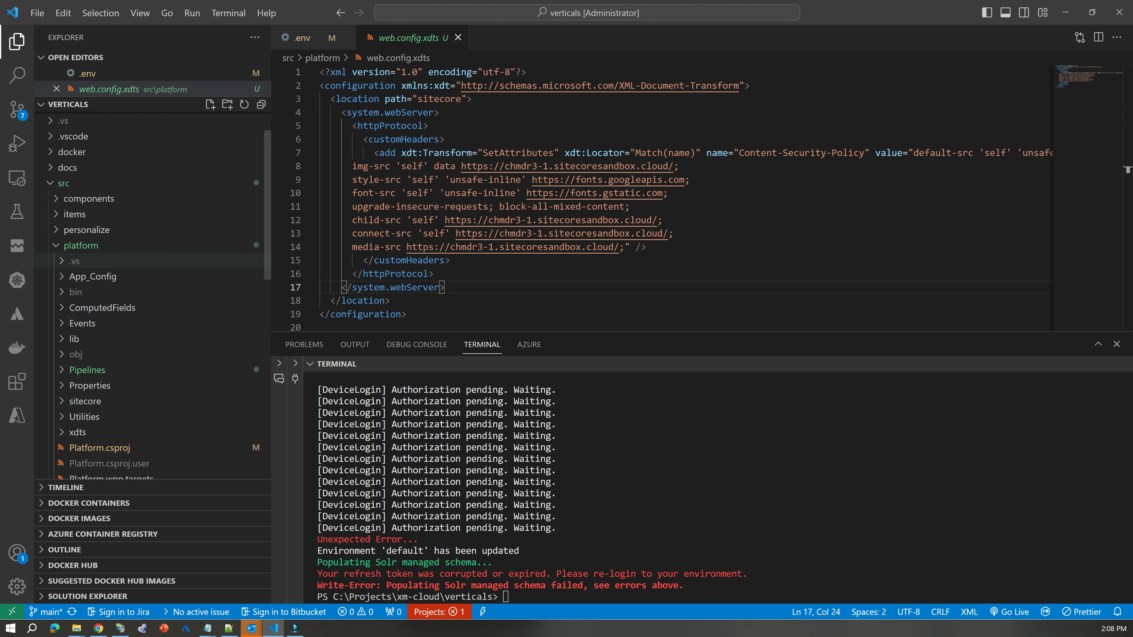
pyautogui.click(451, 274)
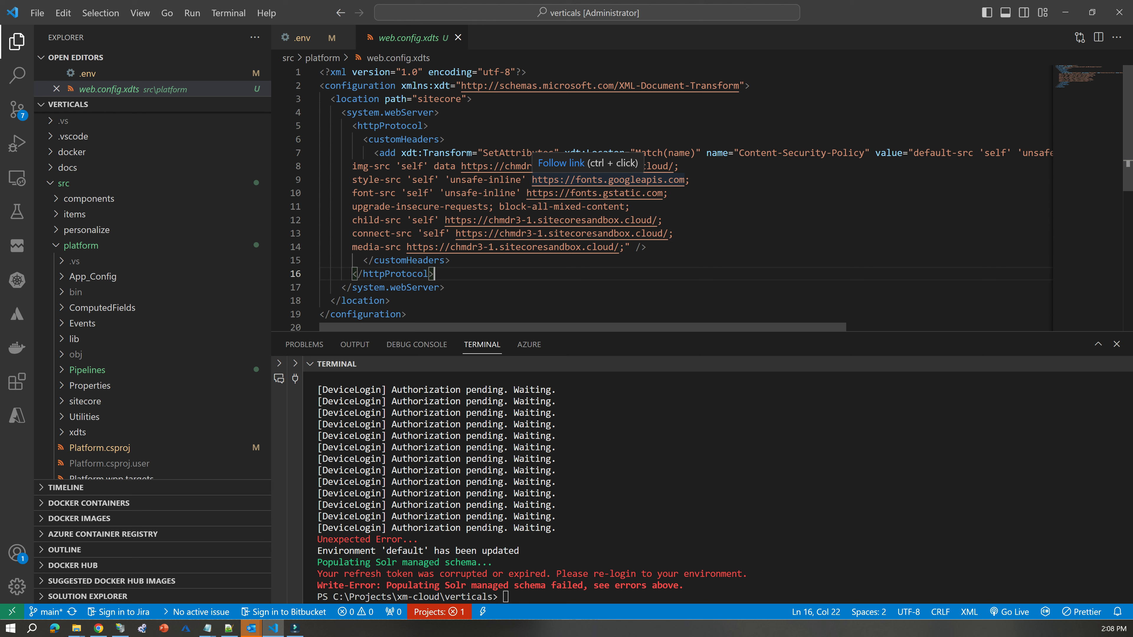
pyautogui.click(683, 234)
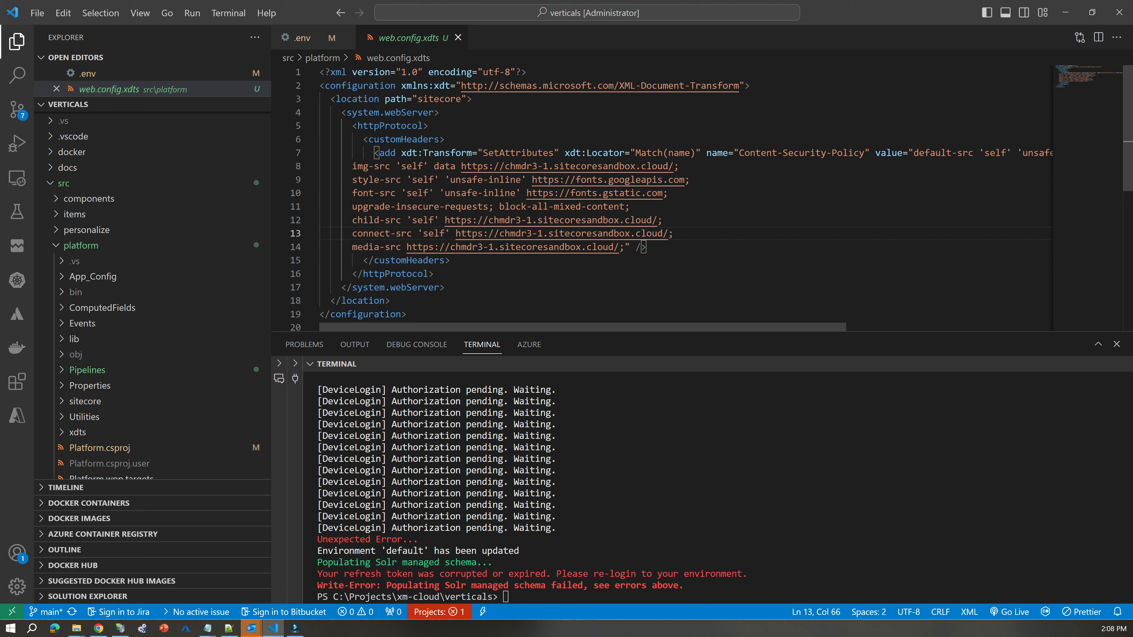
pyautogui.moveTo(461, 166); pyautogui.dragTo(669, 166)
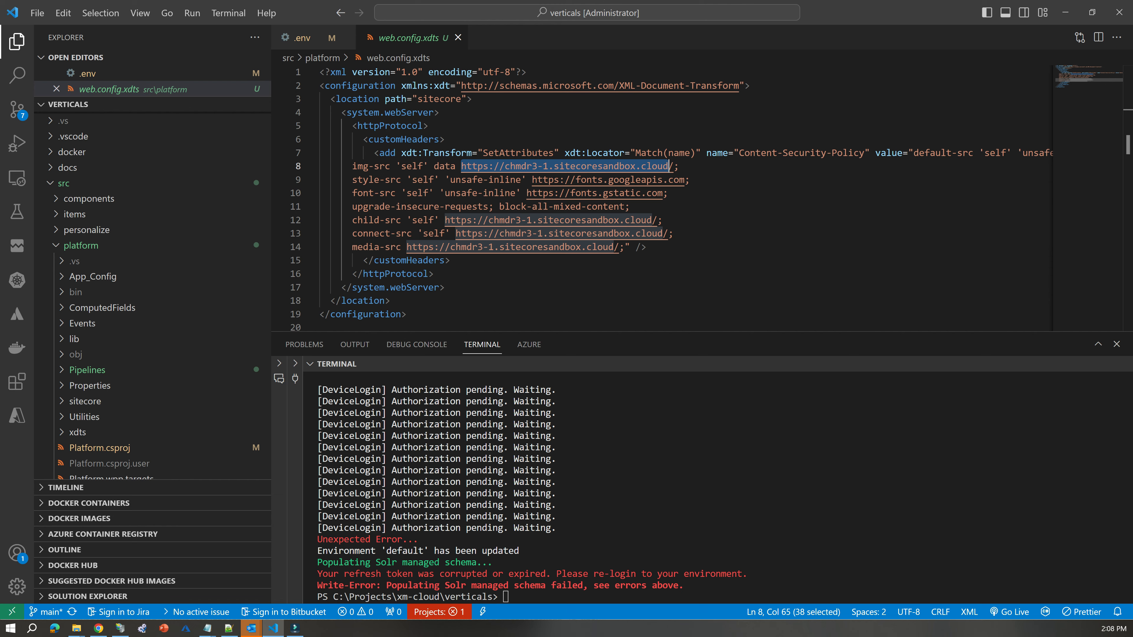
# Return to the Sitecore Content Editor in Chrome and select the CountryInformation bucket under CMP.
pyautogui.click(1065, 12)
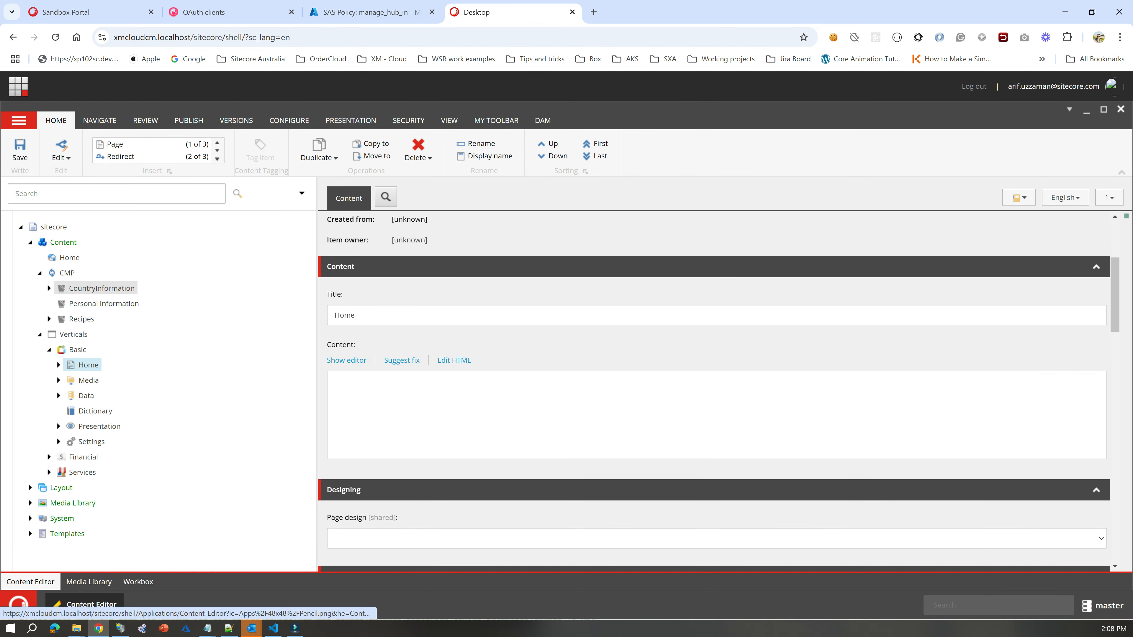
pyautogui.click(102, 288)
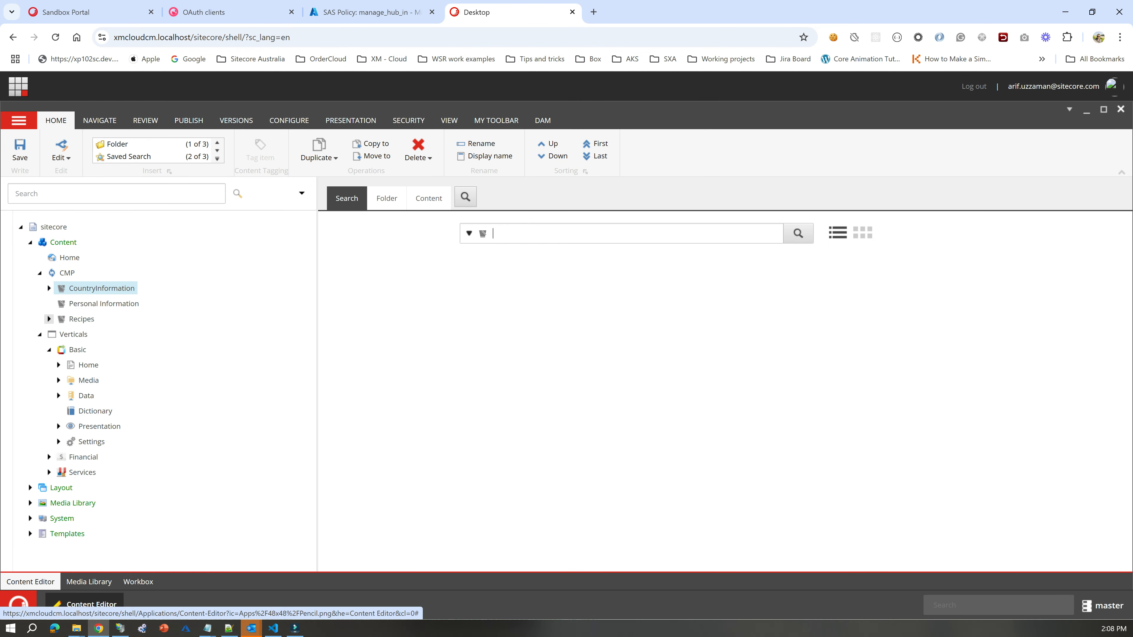